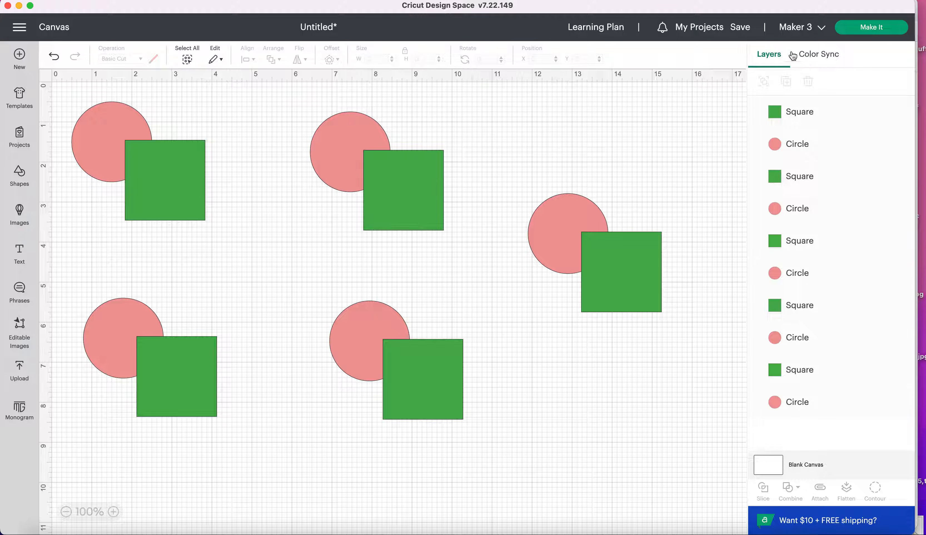
Weld the rightmost overlapping circle and square into a single shape
{"action": "left_click", "coordinate": [794, 55]}
{"action": "left_click", "coordinate": [769, 55]}
{"action": "left_click", "coordinate": [615, 283]}
{"action": "left_click", "coordinate": [571, 215]}
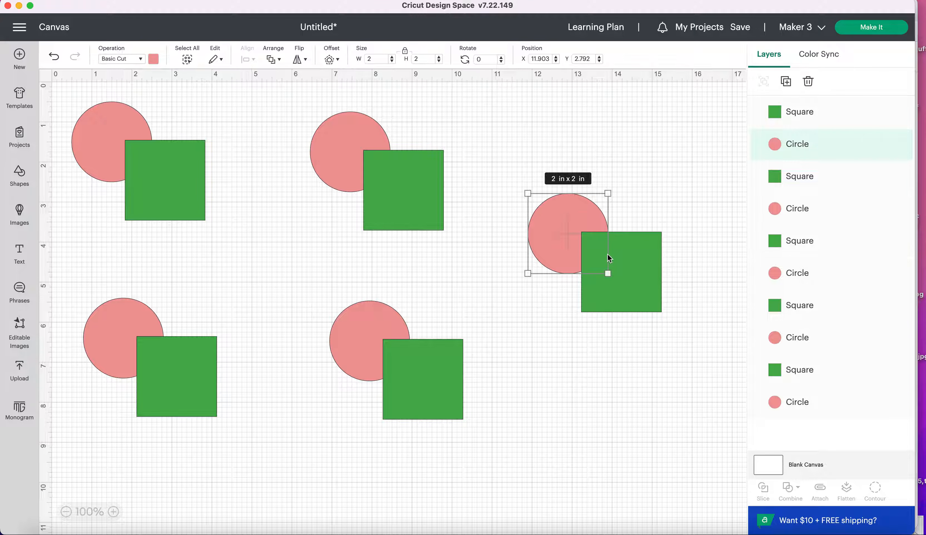
{"action": "left_click", "coordinate": [624, 260]}
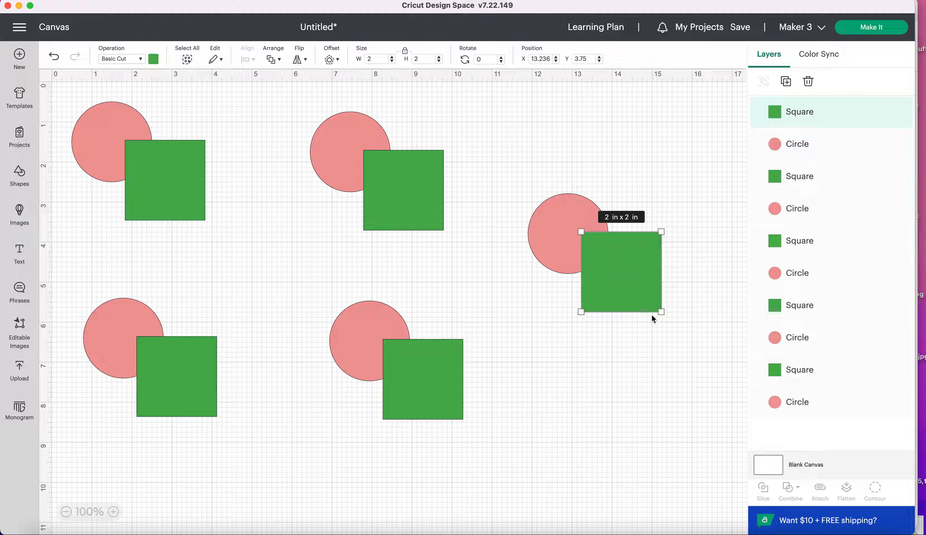
{"action": "left_click_drag", "start_coordinate": [688, 355], "coordinate": [519, 191]}
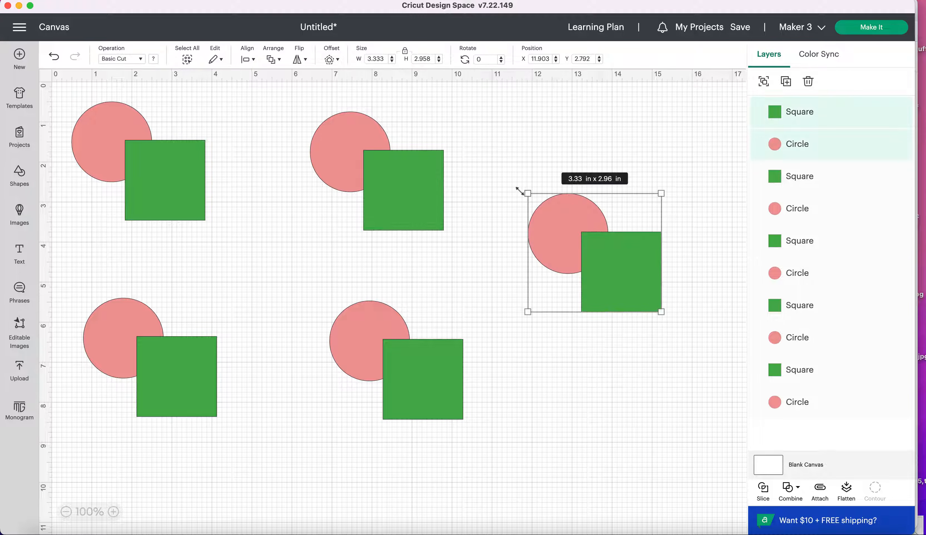
{"action": "left_click", "coordinate": [803, 496]}
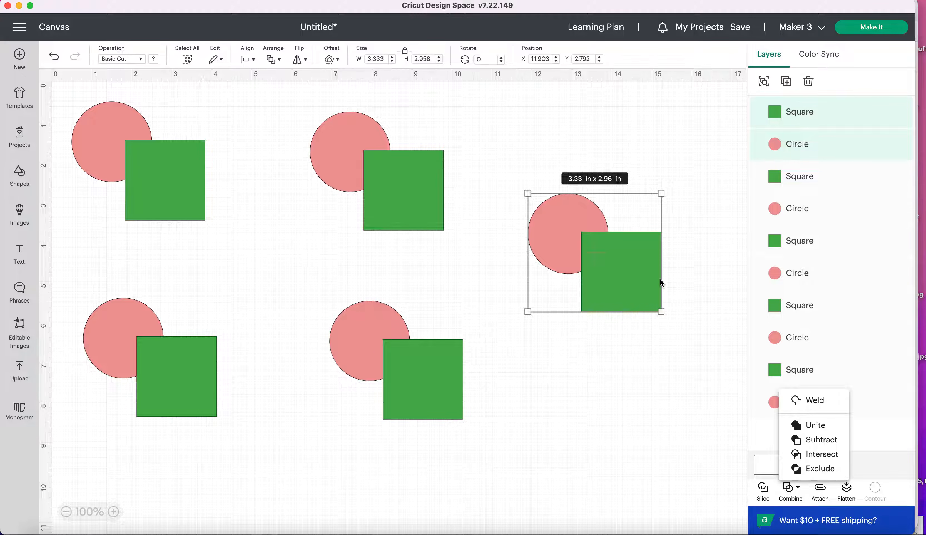
{"action": "left_click", "coordinate": [814, 405]}
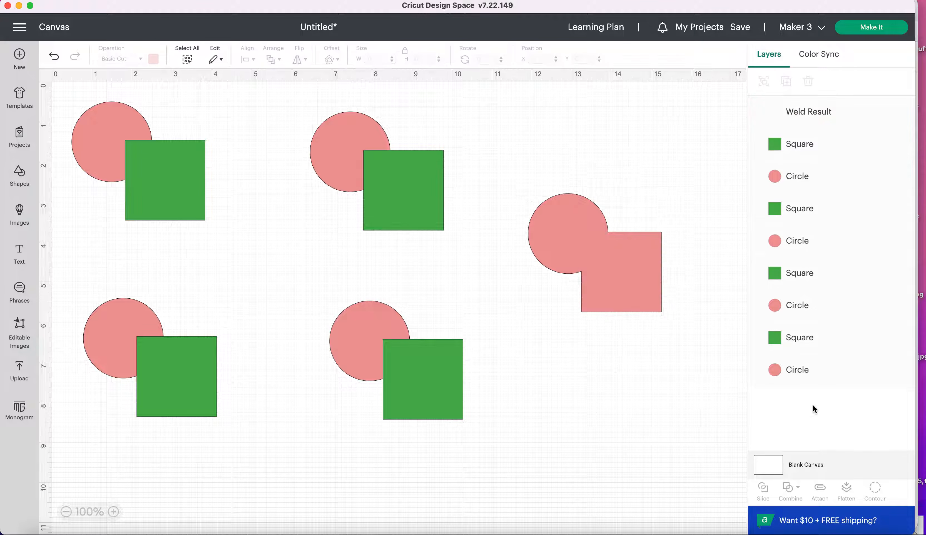
Duplicate the lower-middle circle and square, place the copy below the welded shape at about X 13.04, Y 6.5, and attach the copied pair
{"action": "left_click", "coordinate": [621, 284]}
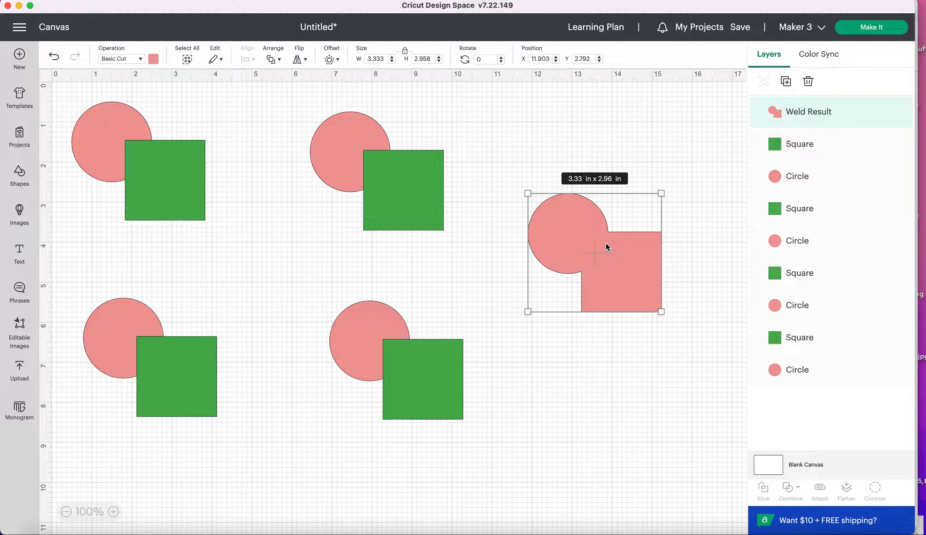
{"action": "left_click_drag", "start_coordinate": [471, 513], "coordinate": [357, 346]}
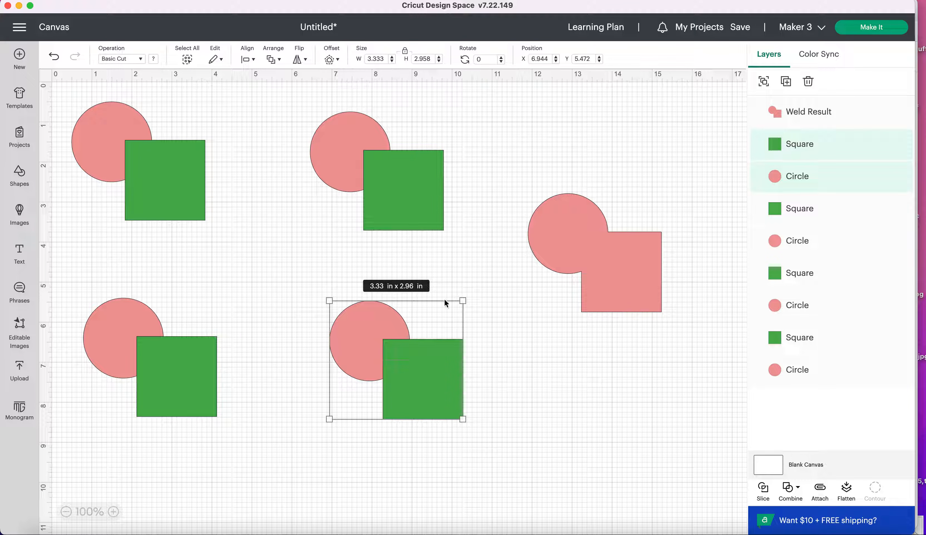
{"action": "left_click", "coordinate": [779, 84]}
{"action": "left_click_drag", "start_coordinate": [325, 296], "coordinate": [659, 393]}
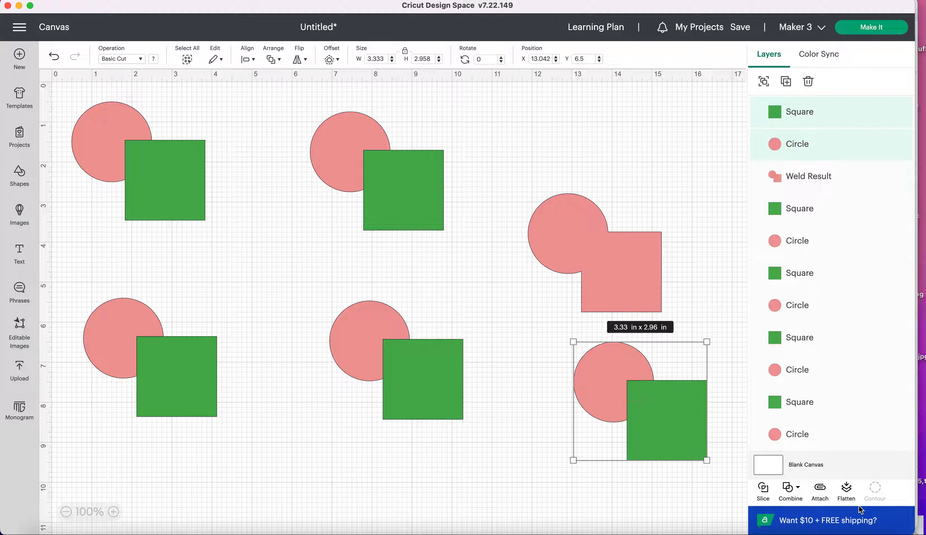
{"action": "left_click", "coordinate": [819, 487]}
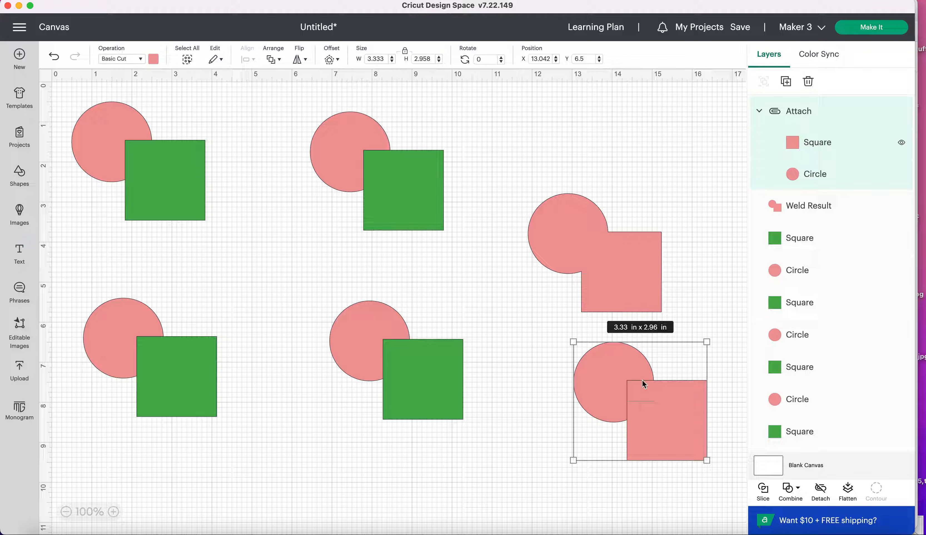
Move the welded shape up, away from the attached pair, to about X 12.25, Y 0.67
{"action": "left_click", "coordinate": [627, 469]}
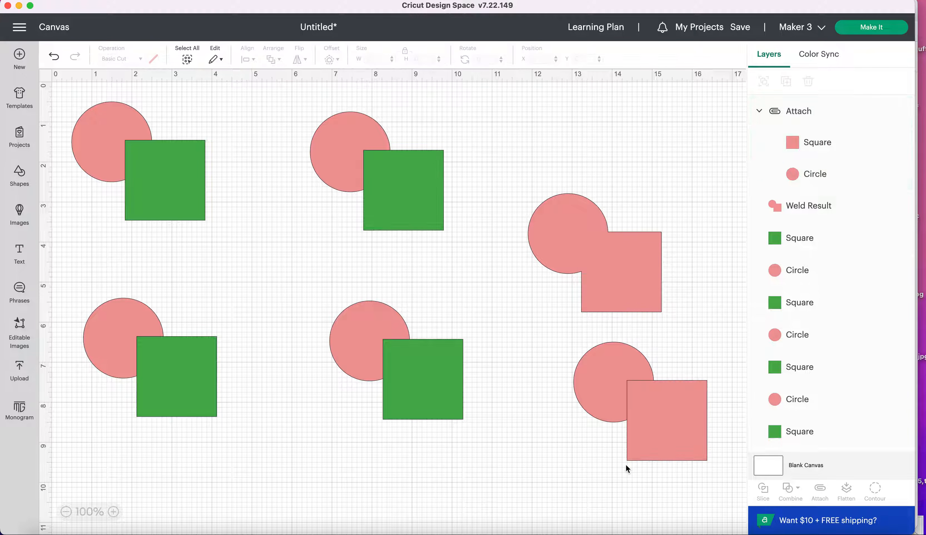
{"action": "left_click", "coordinate": [651, 392]}
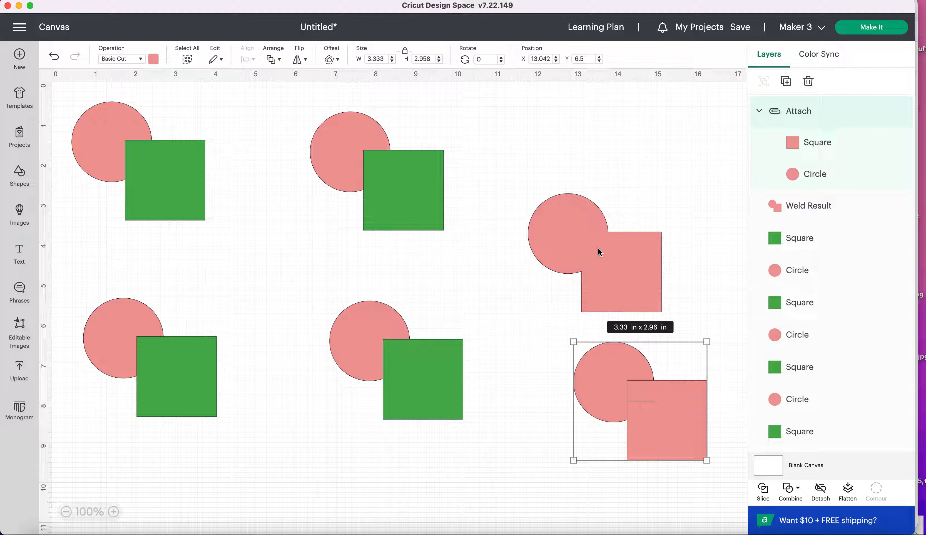
{"action": "left_click_drag", "start_coordinate": [618, 236], "coordinate": [628, 199]}
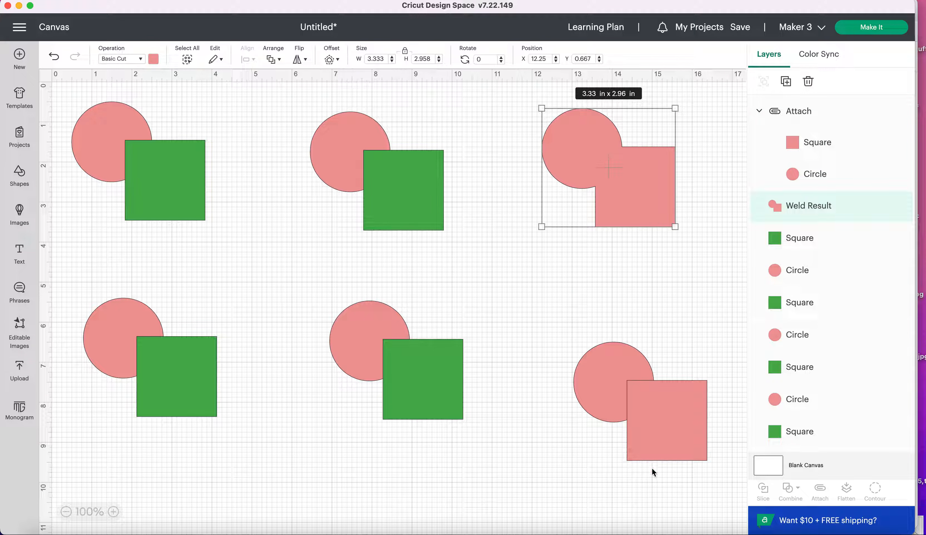
Unite the upper-middle circle and square, and compare its individual square and circle layers with the weld result
{"action": "left_click_drag", "start_coordinate": [483, 270], "coordinate": [329, 141]}
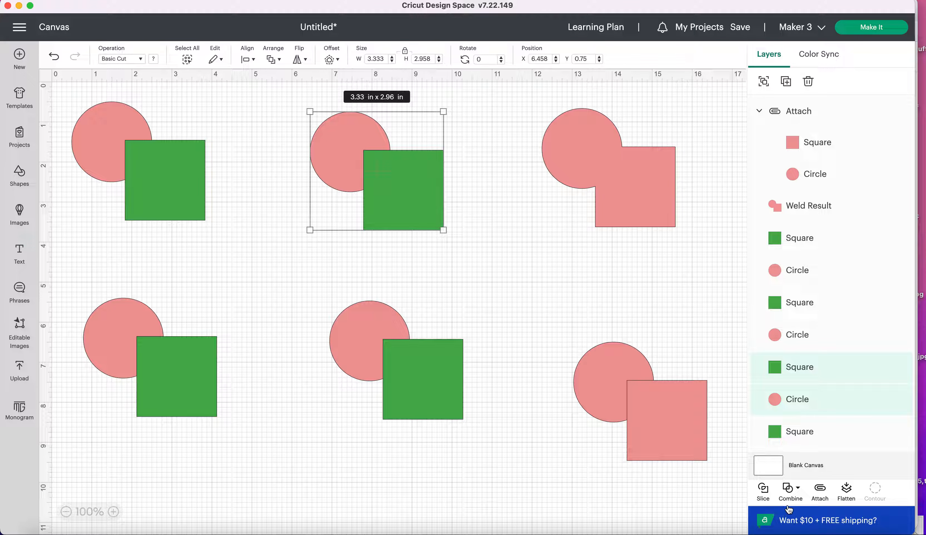
{"action": "left_click", "coordinate": [797, 493]}
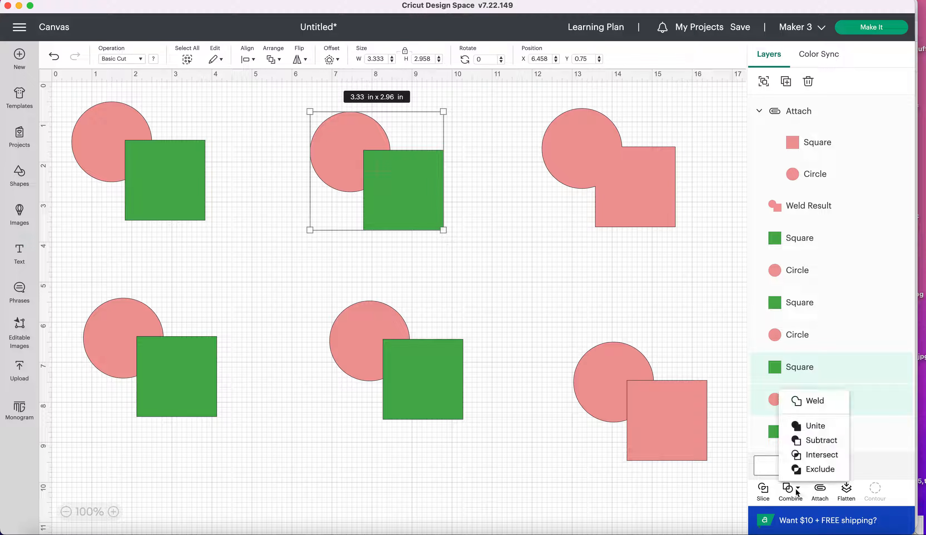
{"action": "left_click", "coordinate": [813, 425]}
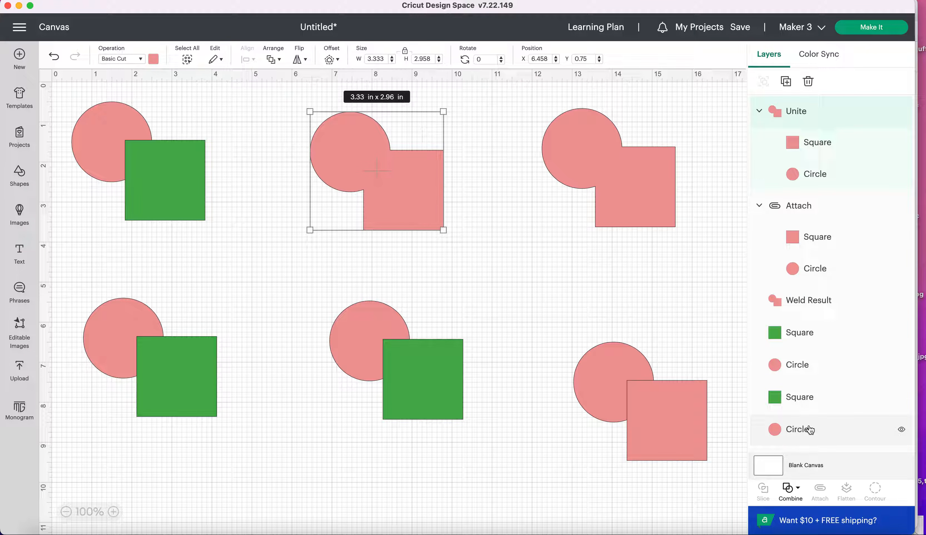
{"action": "left_click", "coordinate": [791, 302]}
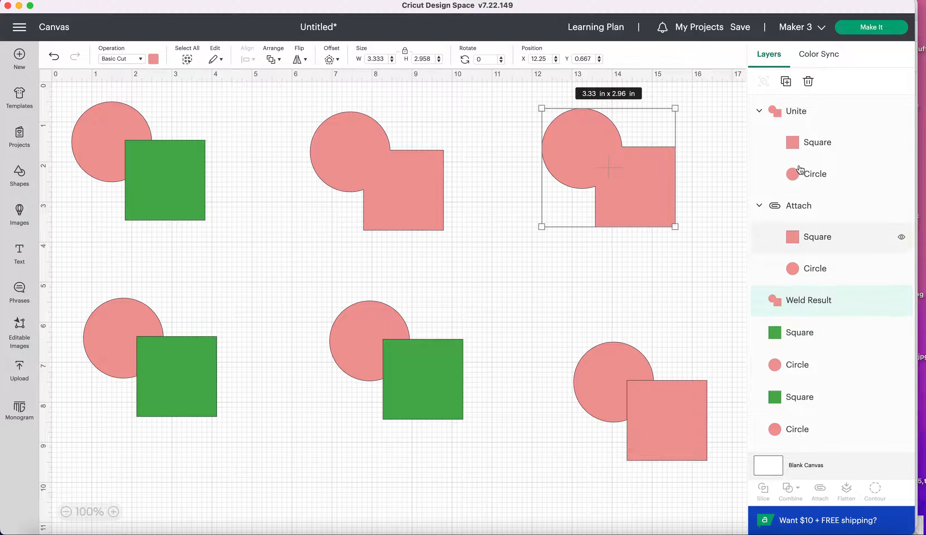
{"action": "left_click", "coordinate": [800, 151]}
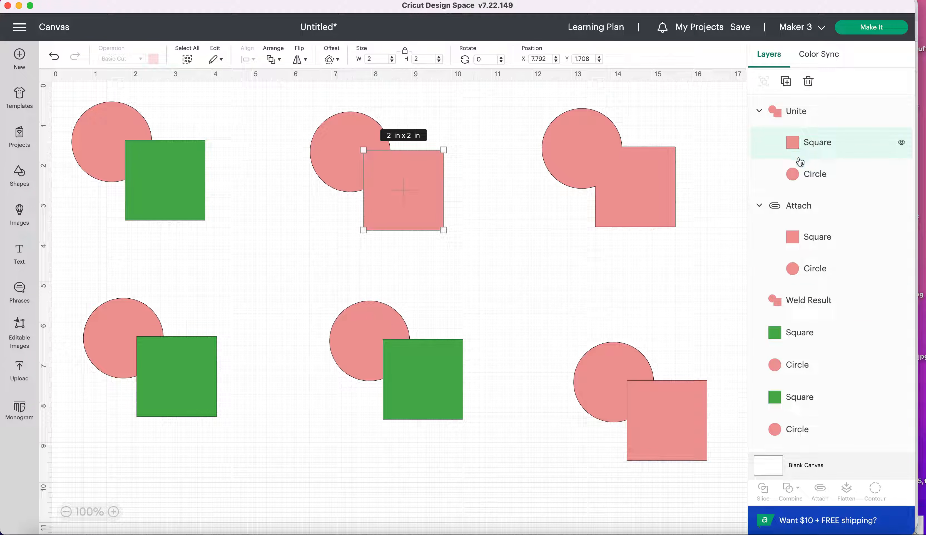
{"action": "left_click", "coordinate": [800, 172]}
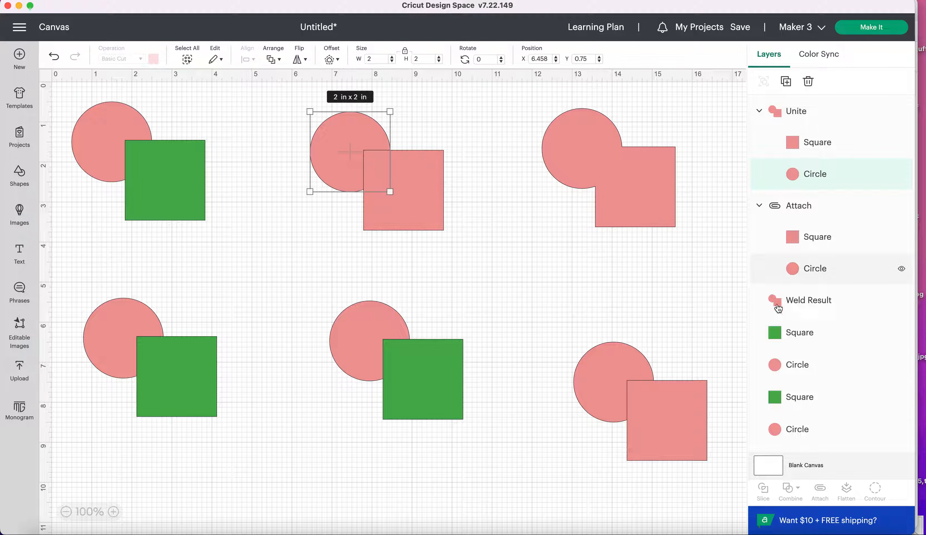
{"action": "left_click", "coordinate": [628, 282]}
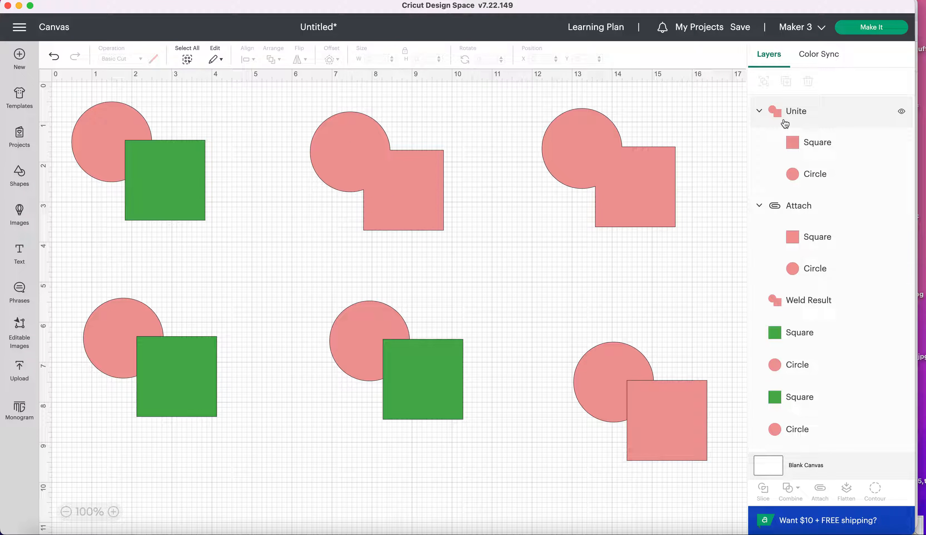
Collapse and hide the attached circle-and-square group, and delete it from the canvas
{"action": "left_click", "coordinate": [759, 207]}
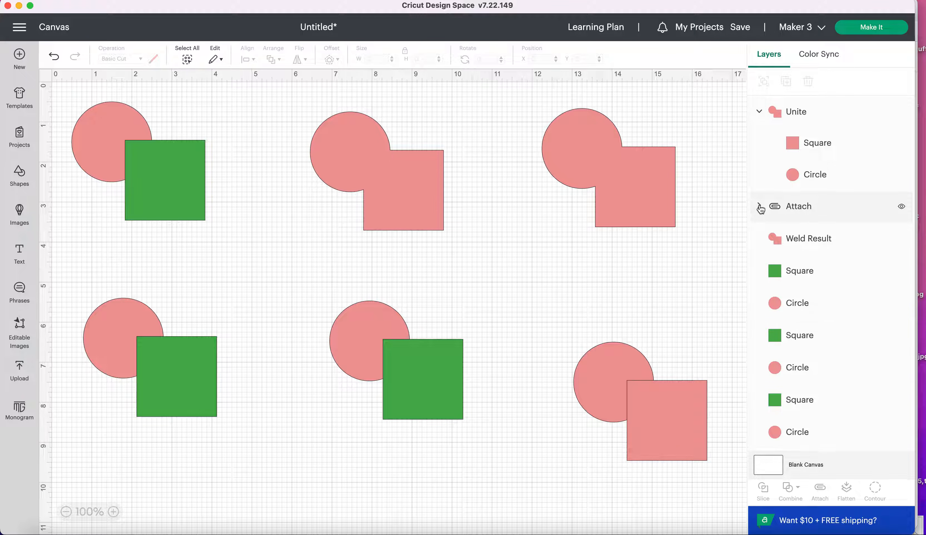
{"action": "left_click", "coordinate": [902, 206]}
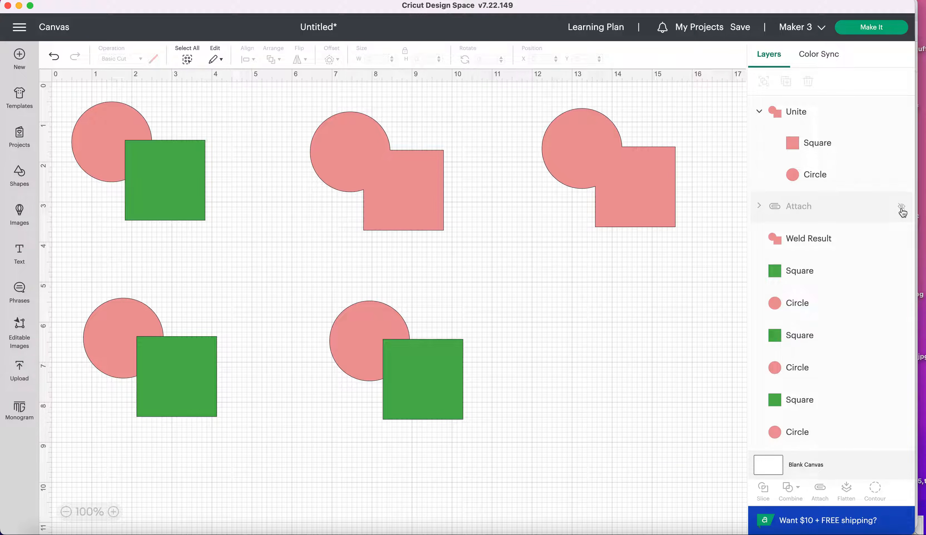
{"action": "left_click", "coordinate": [874, 215]}
{"action": "key", "text": "Delete"}
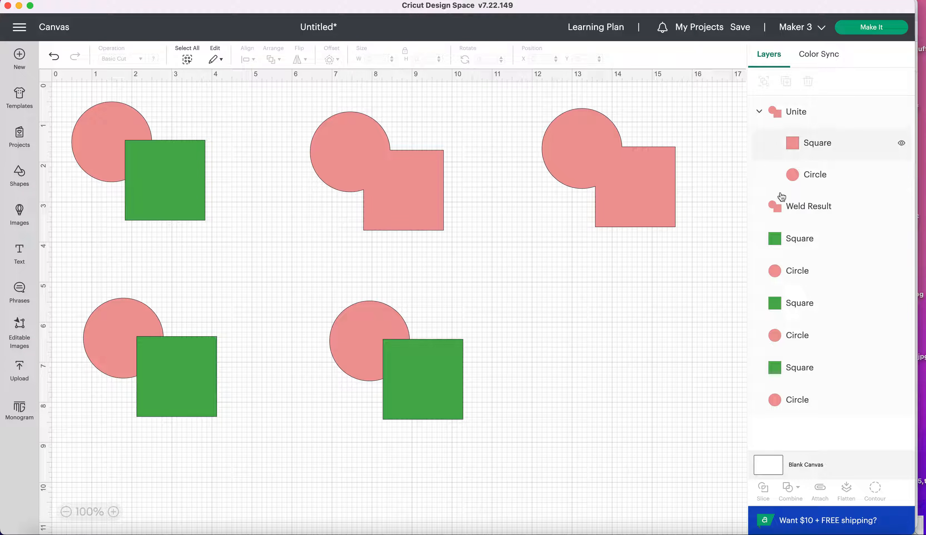
Move the welded shape down to about X 12.54, Y 1.71
{"action": "left_click", "coordinate": [786, 207]}
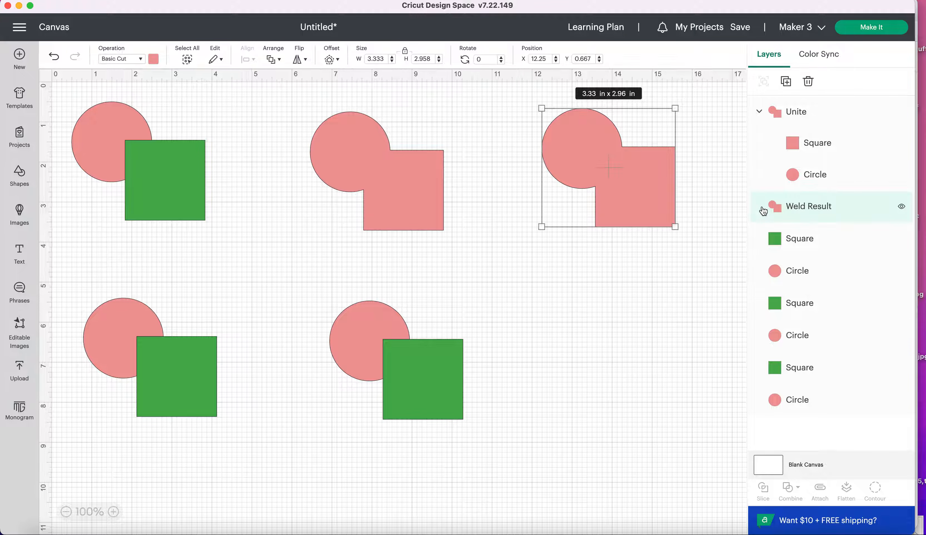
{"action": "left_click_drag", "start_coordinate": [610, 178], "coordinate": [620, 222]}
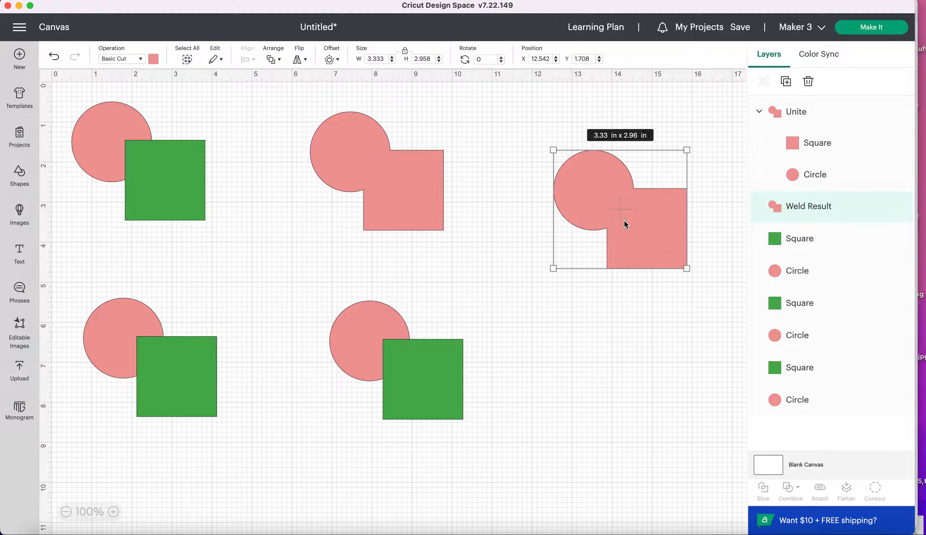
Examine the separate layers of the united shape and slightly enlarge its circle, keeping the square's size
{"action": "left_click", "coordinate": [808, 116]}
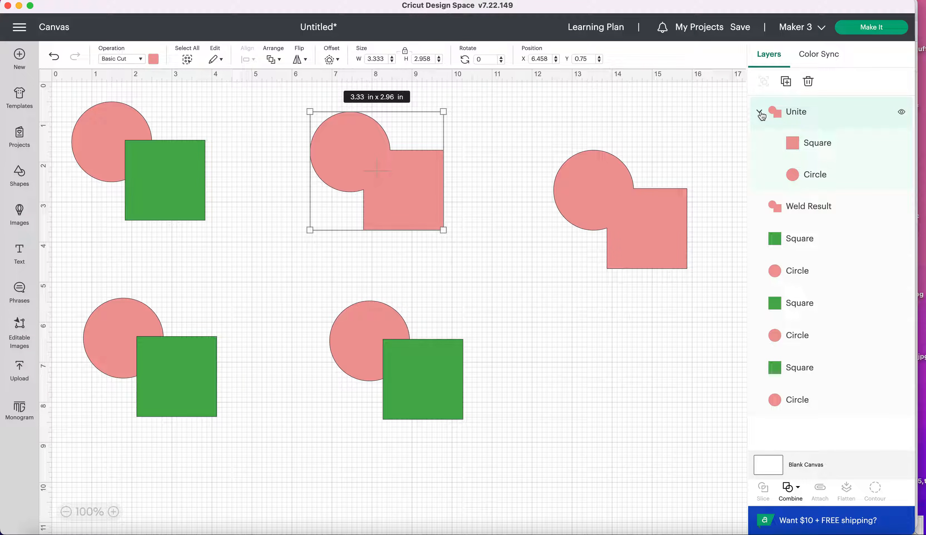
{"action": "left_click", "coordinate": [791, 146]}
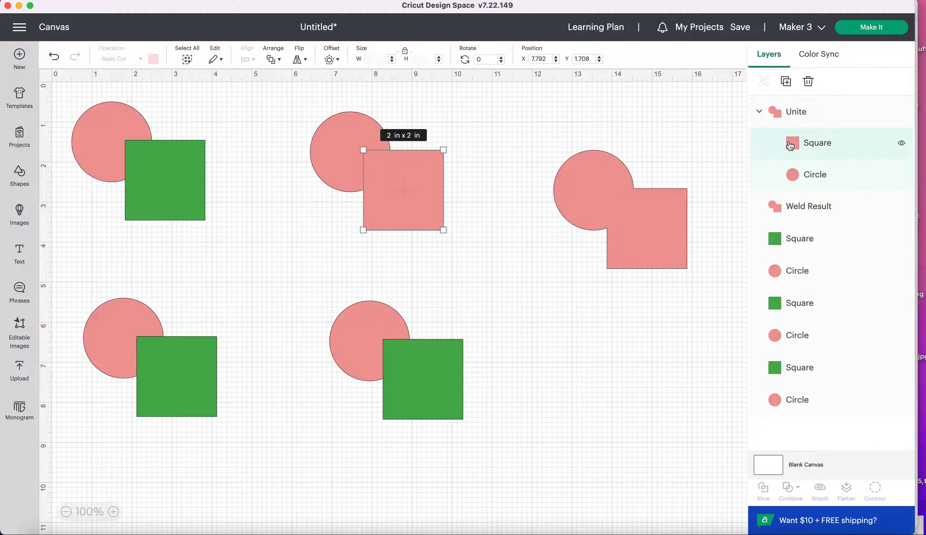
{"action": "left_click", "coordinate": [794, 178]}
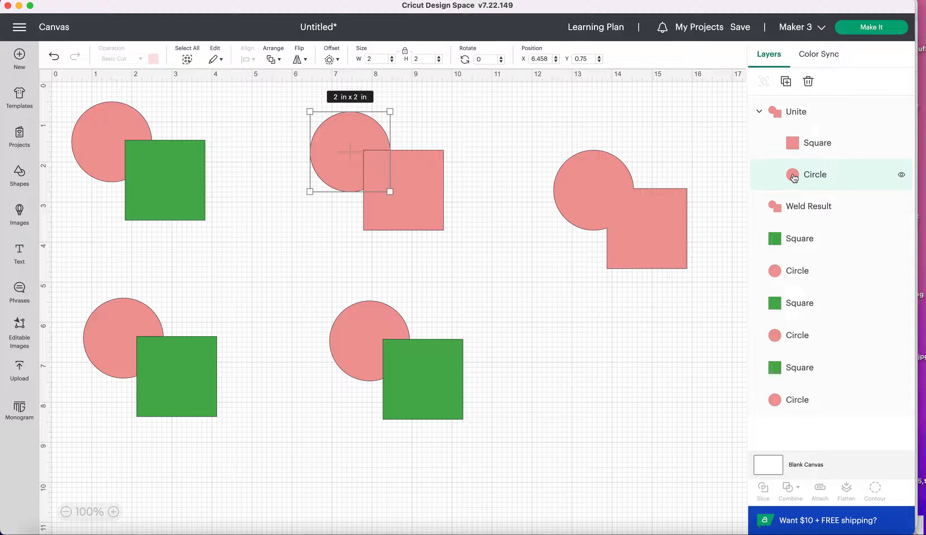
{"action": "left_click", "coordinate": [801, 143]}
{"action": "left_click", "coordinate": [805, 178]}
{"action": "left_click", "coordinate": [810, 147]}
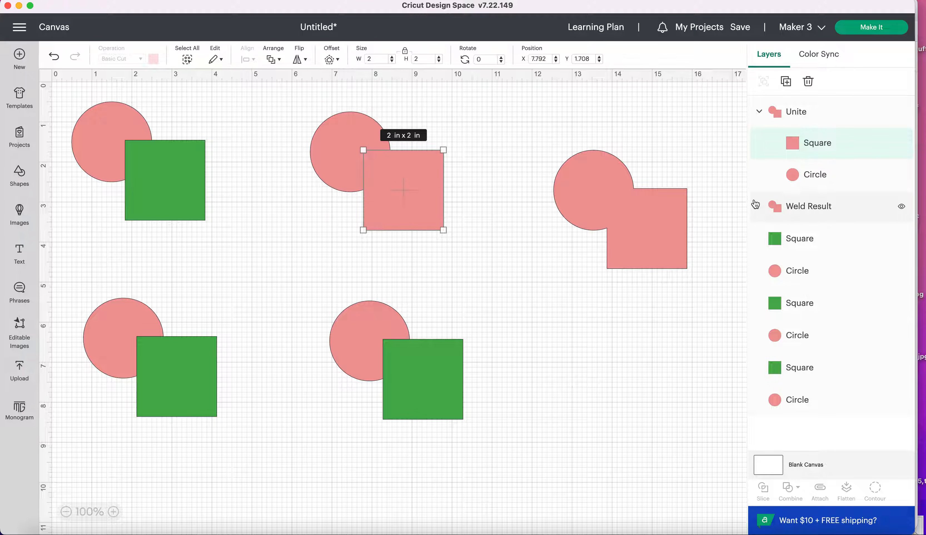
{"action": "left_click", "coordinate": [805, 180]}
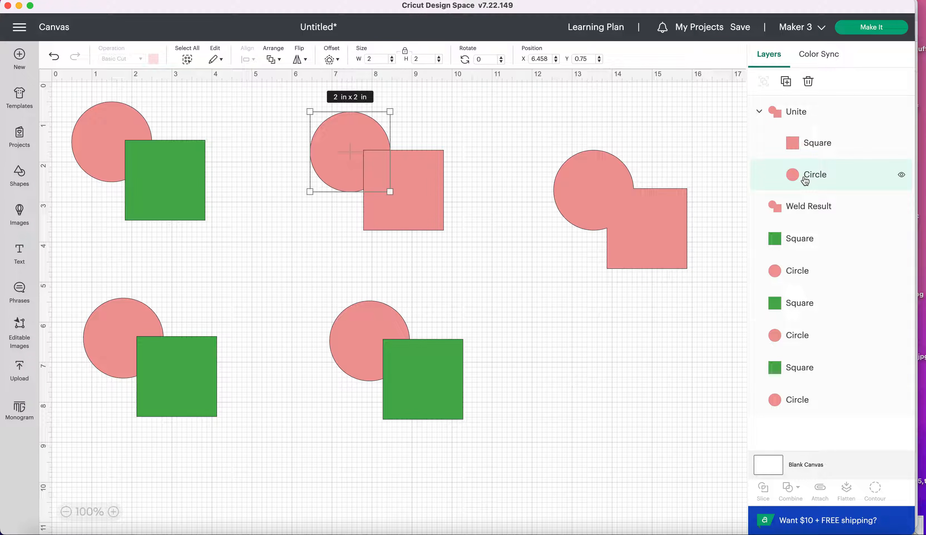
{"action": "mouse_move", "coordinate": [390, 111]}
{"action": "left_mouse_down"}
{"action": "mouse_move", "coordinate": [424, 92]}
{"action": "mouse_move", "coordinate": [404, 109]}
{"action": "left_mouse_up"}
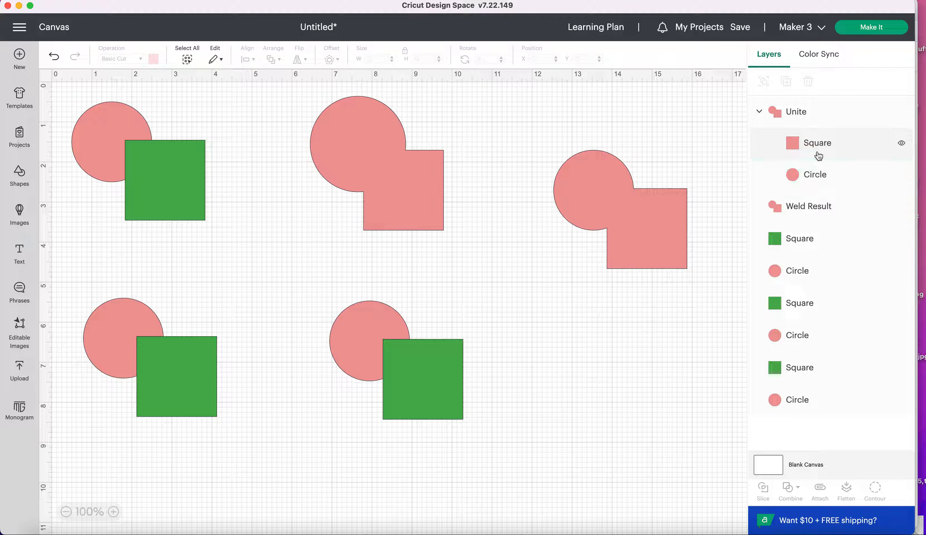
Try shrinking the square within the united shape, undo that resize, and reselect the whole united shape
{"action": "left_click", "coordinate": [803, 144]}
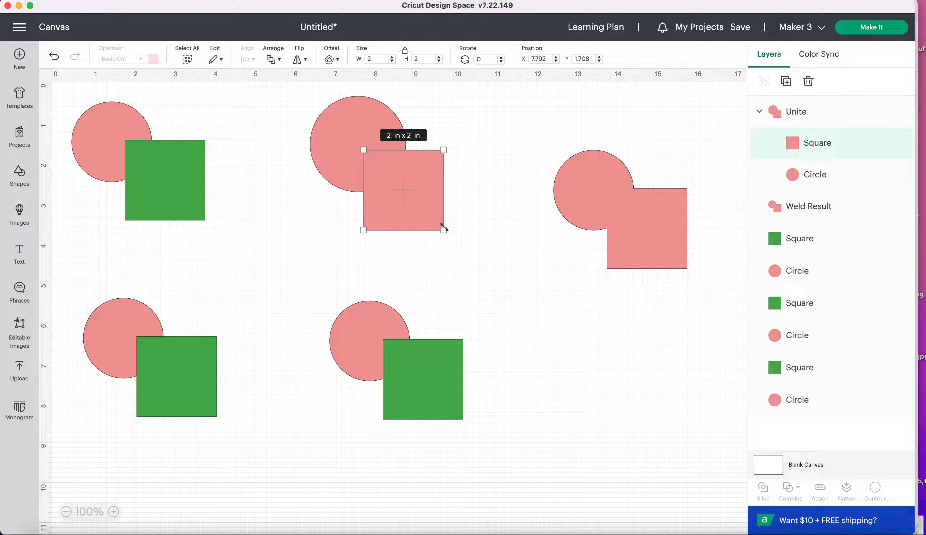
{"action": "left_click_drag", "start_coordinate": [444, 228], "coordinate": [404, 192]}
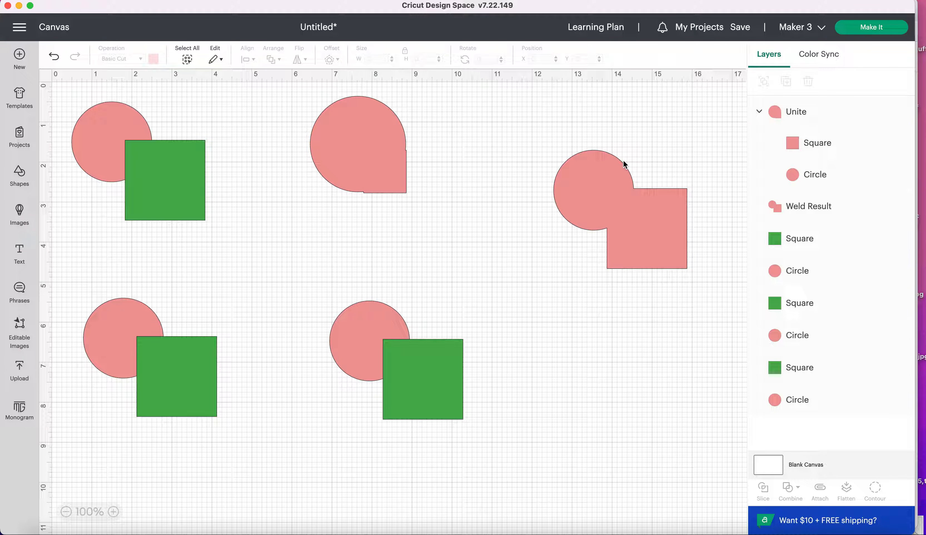
{"action": "key", "text": "super+z"}
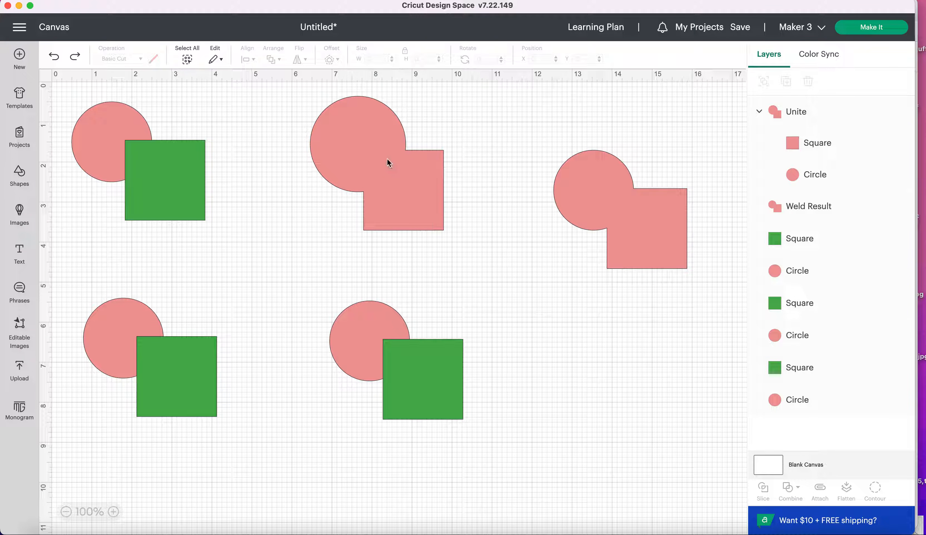
{"action": "left_click", "coordinate": [389, 162]}
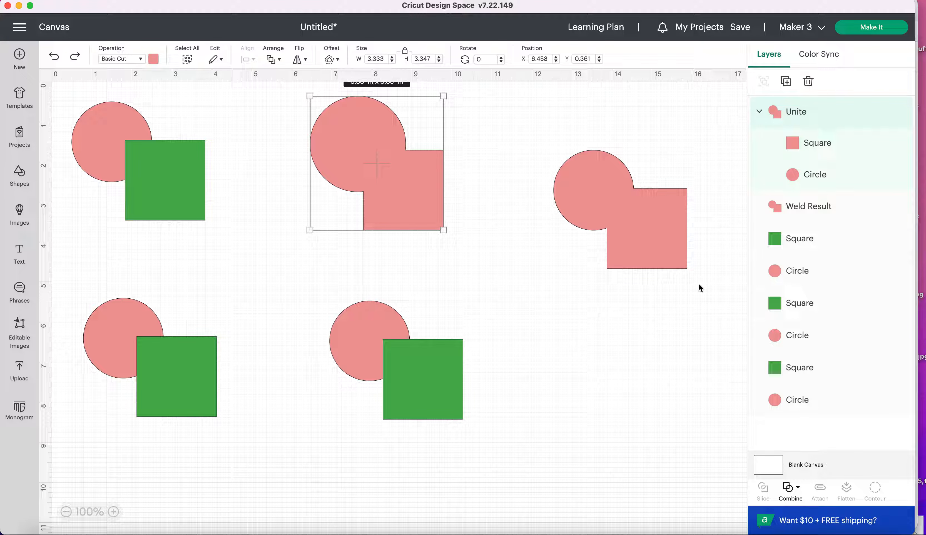
Subtract the green square from the circle in the lower-middle overlapping pair
{"action": "left_click_drag", "start_coordinate": [497, 438], "coordinate": [321, 316]}
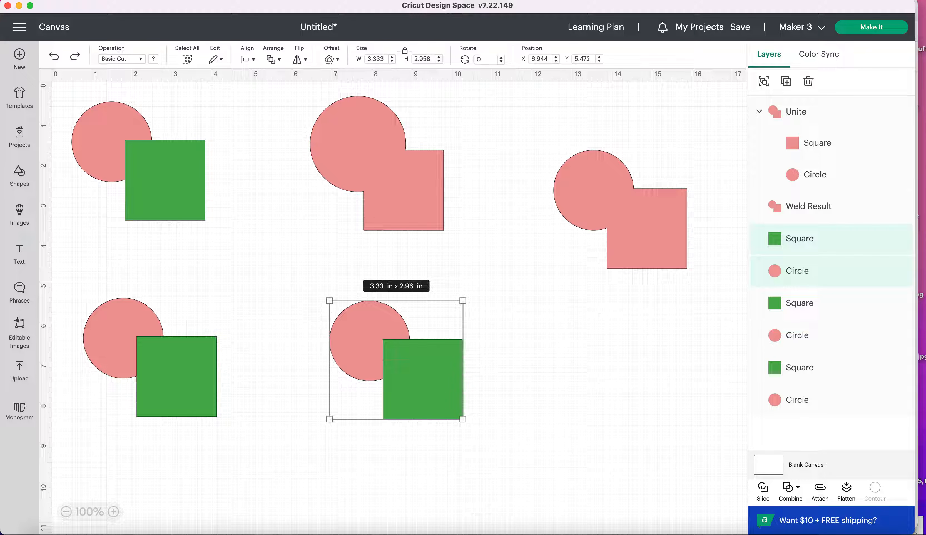
{"action": "left_click", "coordinate": [790, 494]}
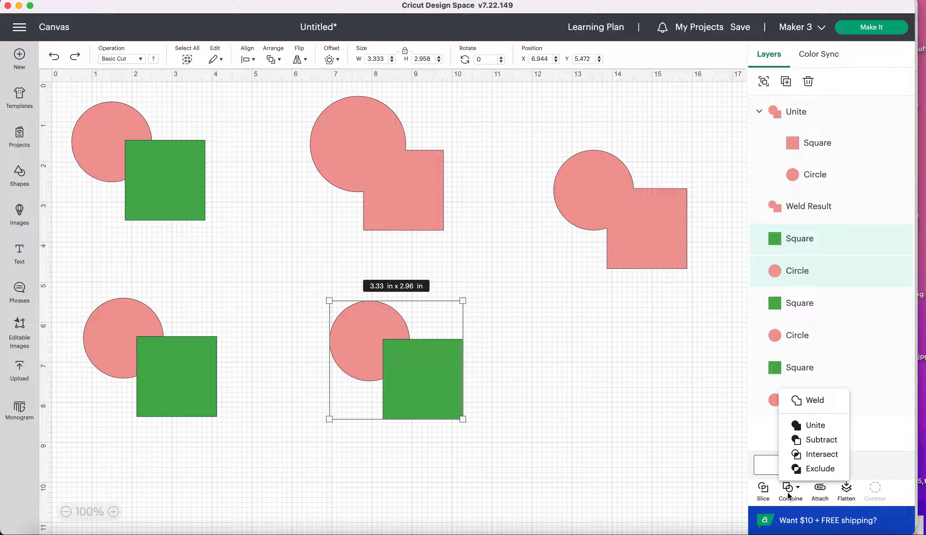
{"action": "left_click", "coordinate": [819, 441]}
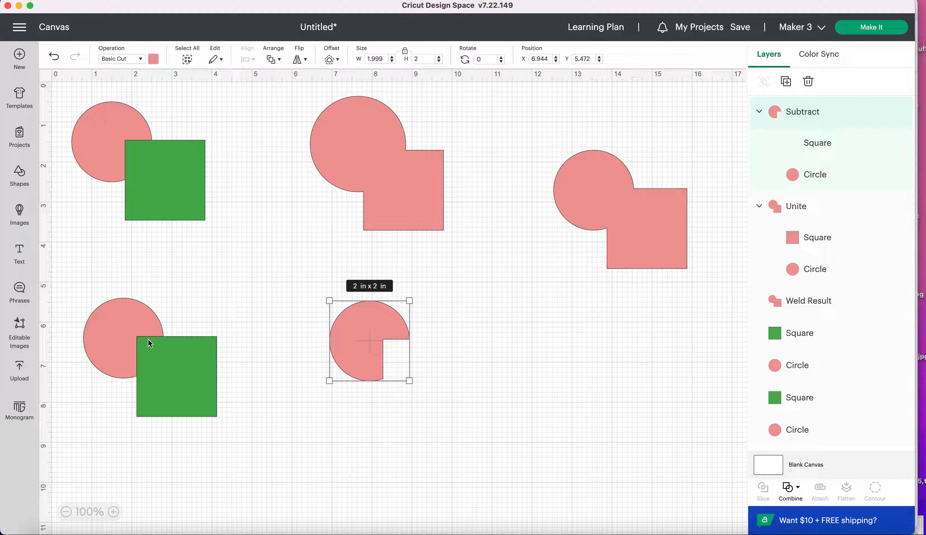
Try enlarging the square within the subtracted shape, and undo that resize
{"action": "left_click", "coordinate": [817, 145]}
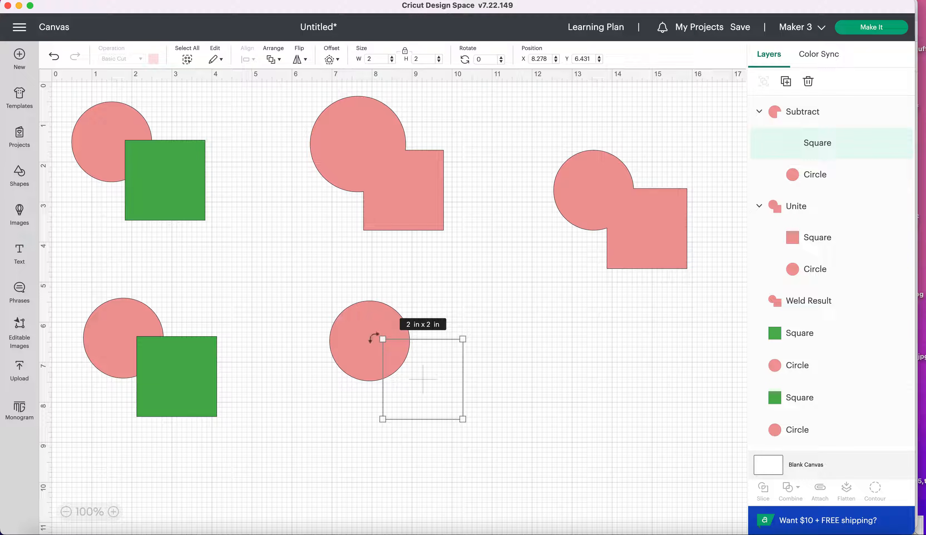
{"action": "left_click_drag", "start_coordinate": [382, 339], "coordinate": [358, 317]}
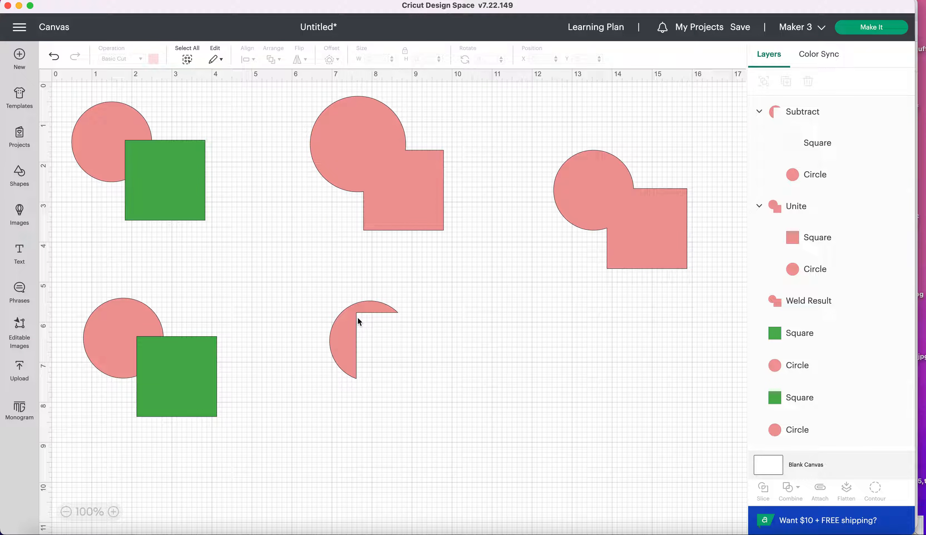
{"action": "key", "text": "super+z"}
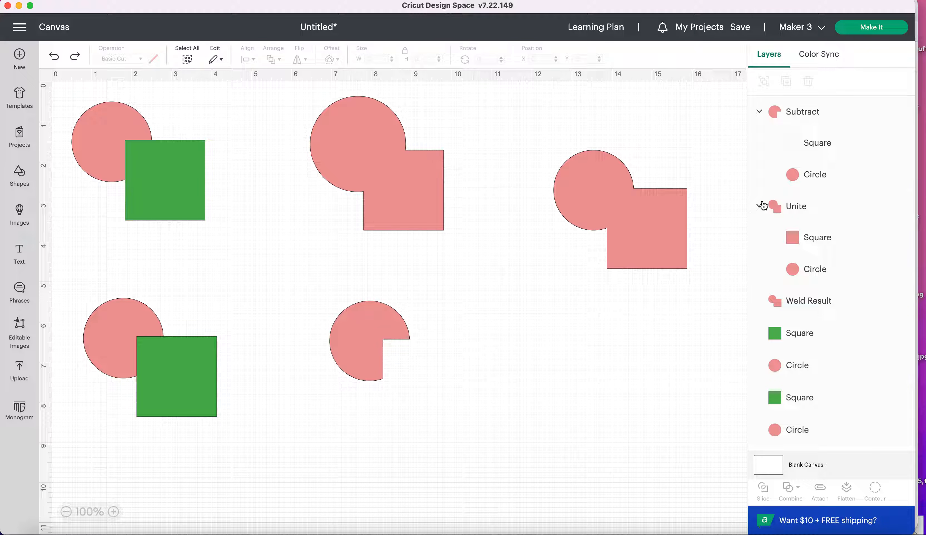
Slightly enlarge the circle within the subtracted shape, and scale the welded shape down to about 3.29 by 2.92 in
{"action": "left_click", "coordinate": [830, 179]}
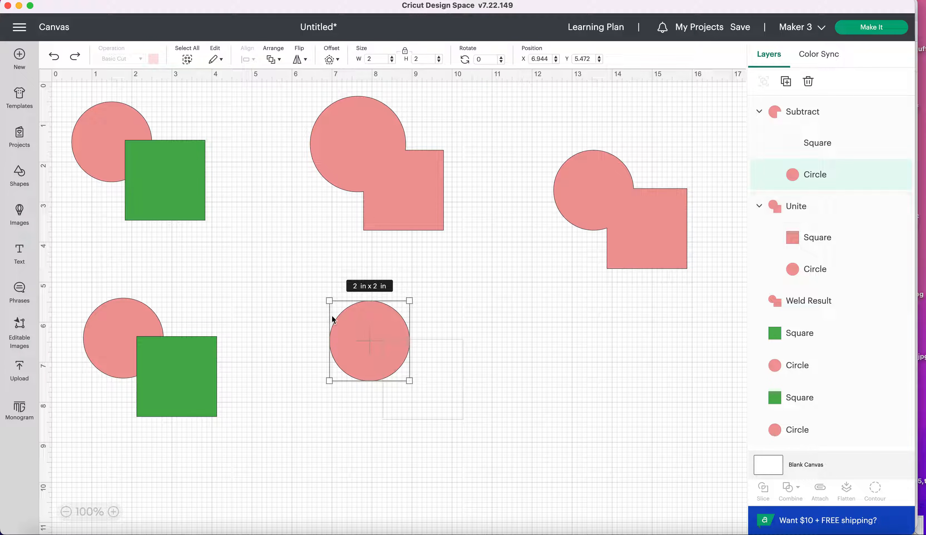
{"action": "mouse_move", "coordinate": [325, 299]}
{"action": "left_mouse_down"}
{"action": "mouse_move", "coordinate": [311, 278]}
{"action": "mouse_move", "coordinate": [328, 295]}
{"action": "left_mouse_up"}
{"action": "left_click", "coordinate": [503, 379]}
{"action": "left_click", "coordinate": [609, 215]}
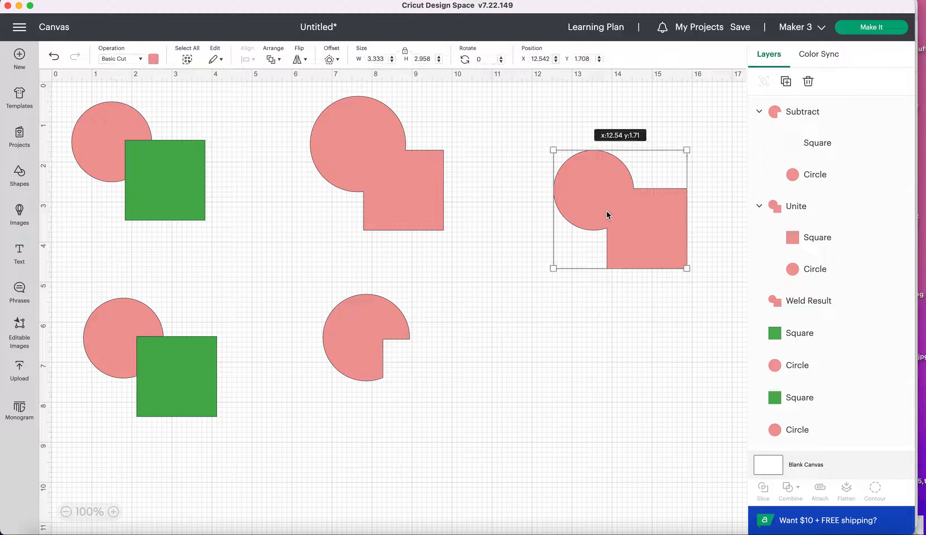
{"action": "left_click_drag", "start_coordinate": [553, 150], "coordinate": [571, 158]}
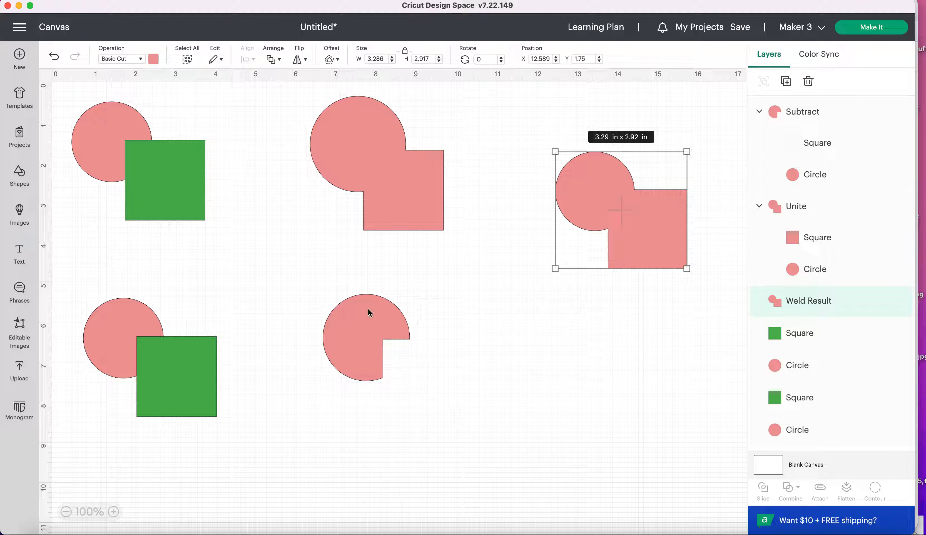
Try Intersect on the upper-left circle and green square, shift the resulting piece slightly, and undo that move
{"action": "left_click_drag", "start_coordinate": [246, 233], "coordinate": [104, 131]}
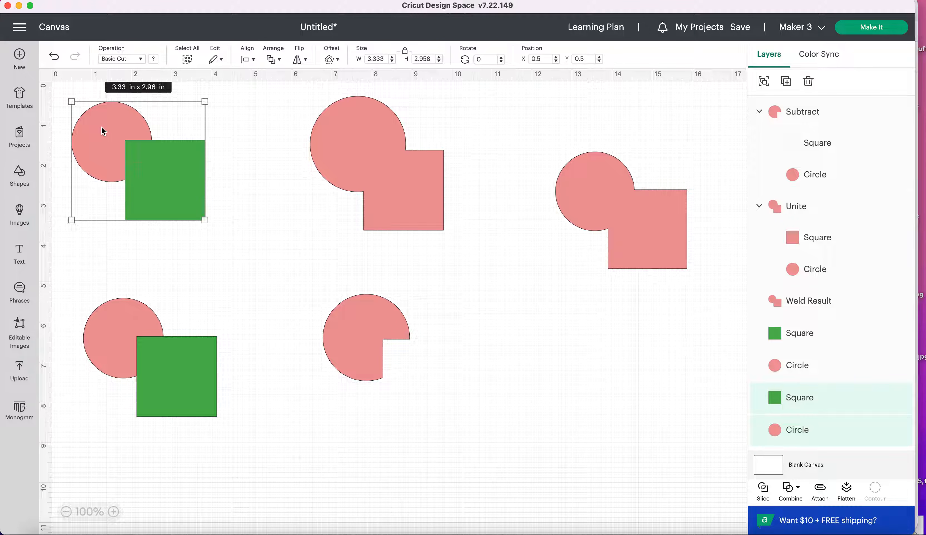
{"action": "left_click", "coordinate": [794, 495]}
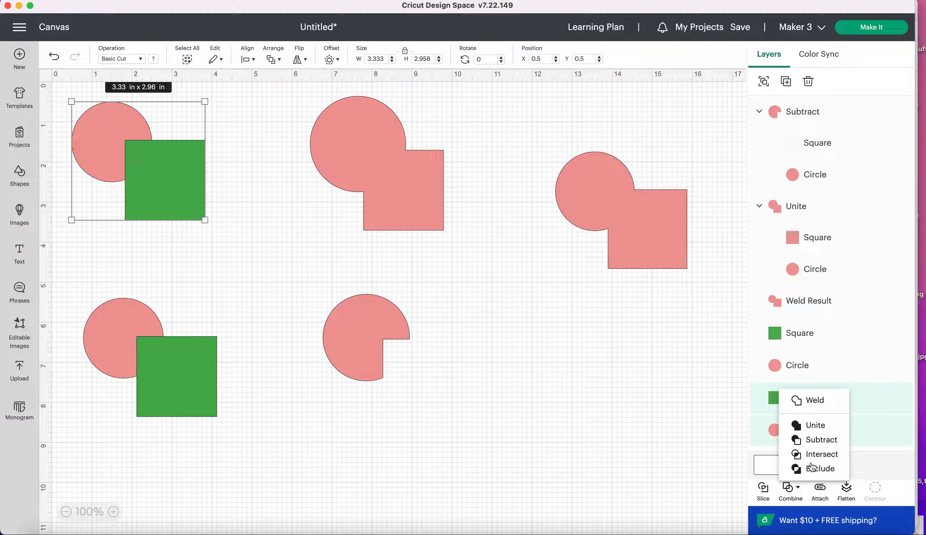
{"action": "left_click", "coordinate": [817, 455]}
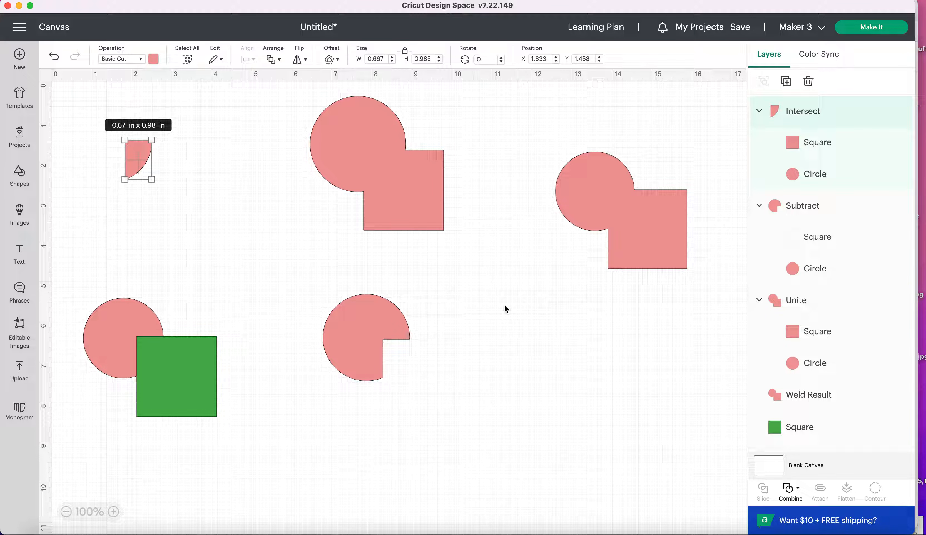
{"action": "left_click_drag", "start_coordinate": [137, 164], "coordinate": [129, 161]}
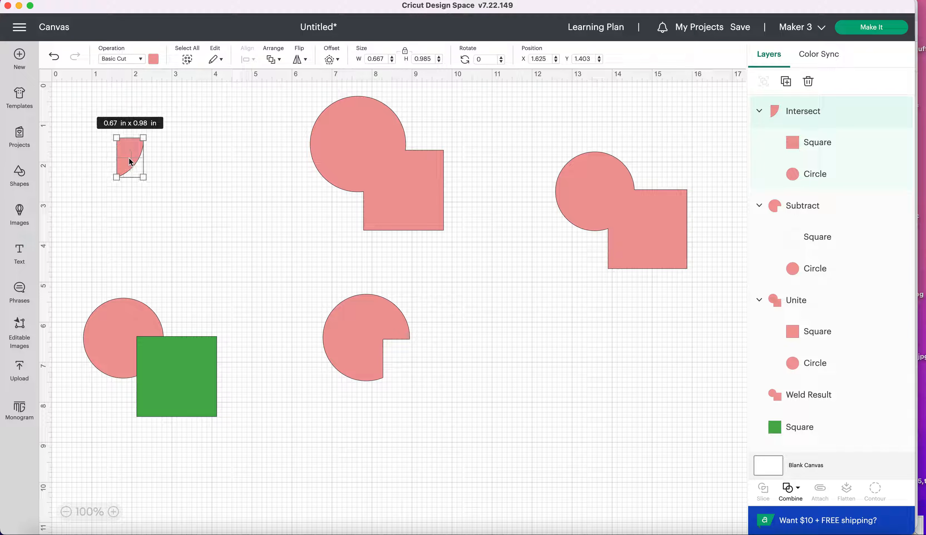
{"action": "key", "text": "super+z"}
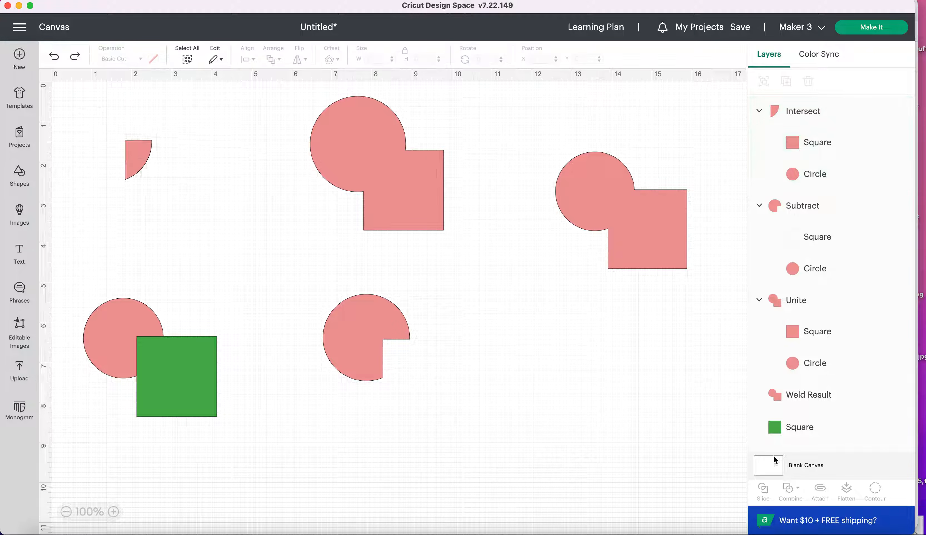
Check the Combine options offered for the intersected piece and undo the Intersect
{"action": "left_click", "coordinate": [138, 181]}
{"action": "left_click_drag", "start_coordinate": [217, 234], "coordinate": [78, 103]}
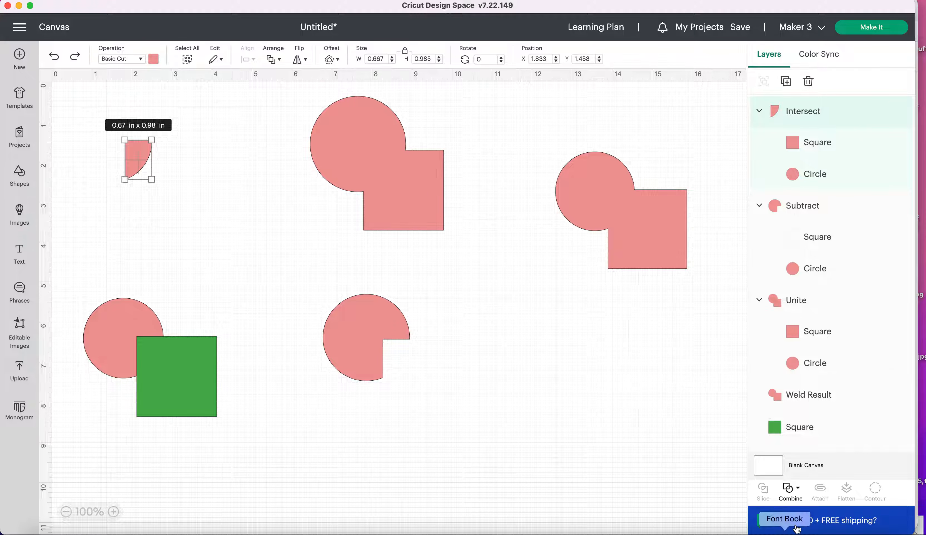
{"action": "left_click", "coordinate": [791, 494]}
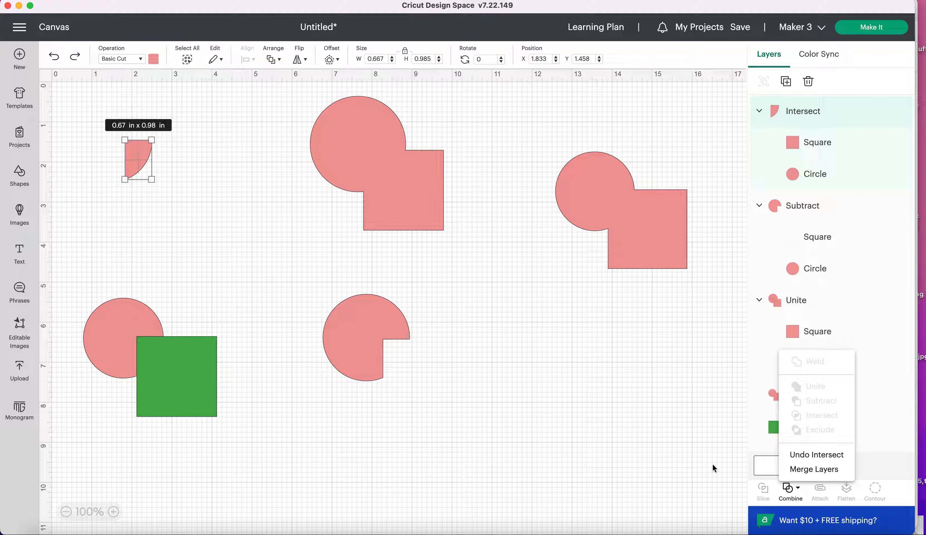
{"action": "left_click", "coordinate": [792, 119]}
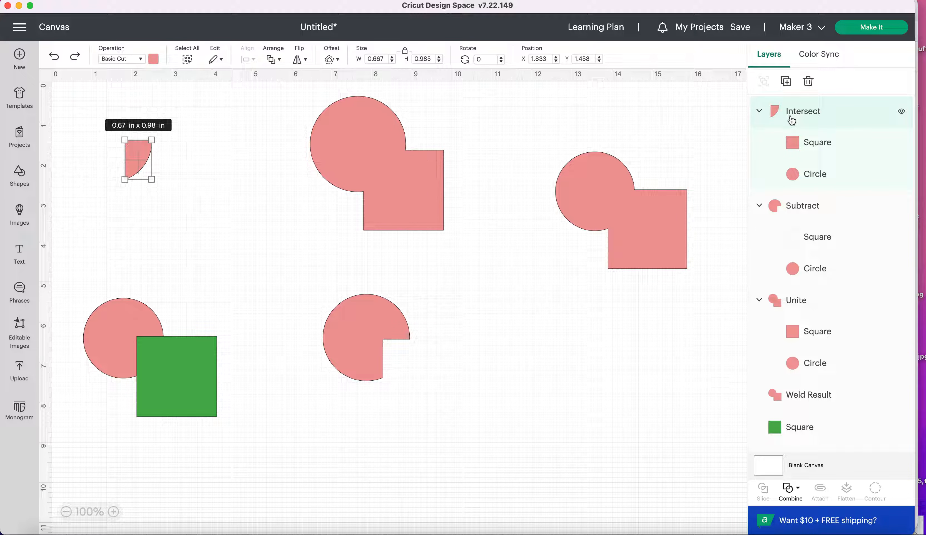
{"action": "key", "text": "super+z"}
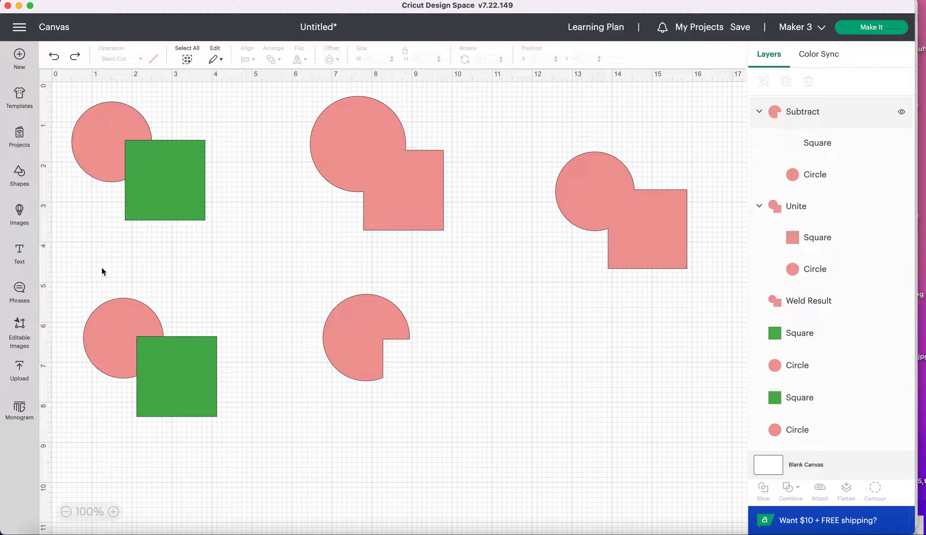
Reduce the upper-left circle and green square to their overlapping area with Intersect
{"action": "left_click_drag", "start_coordinate": [108, 128], "coordinate": [88, 107]}
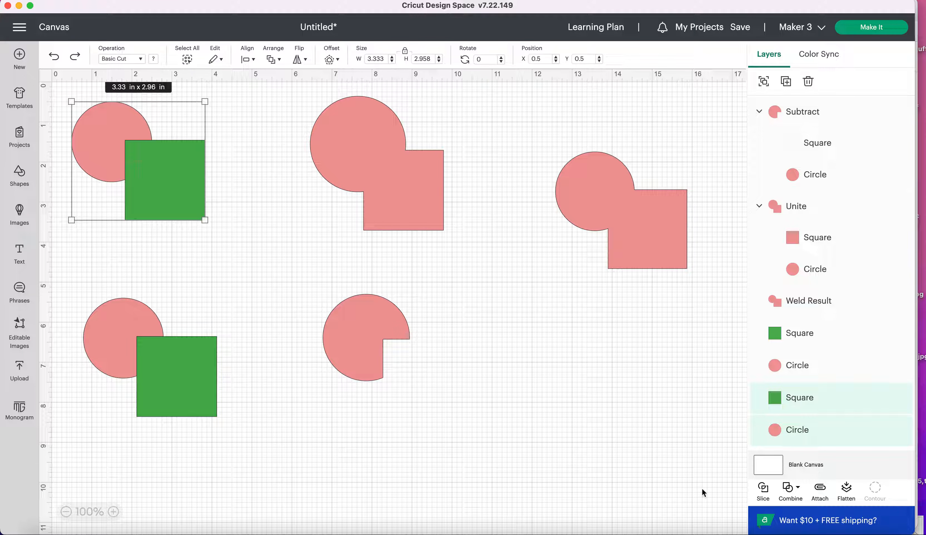
{"action": "left_click", "coordinate": [794, 500]}
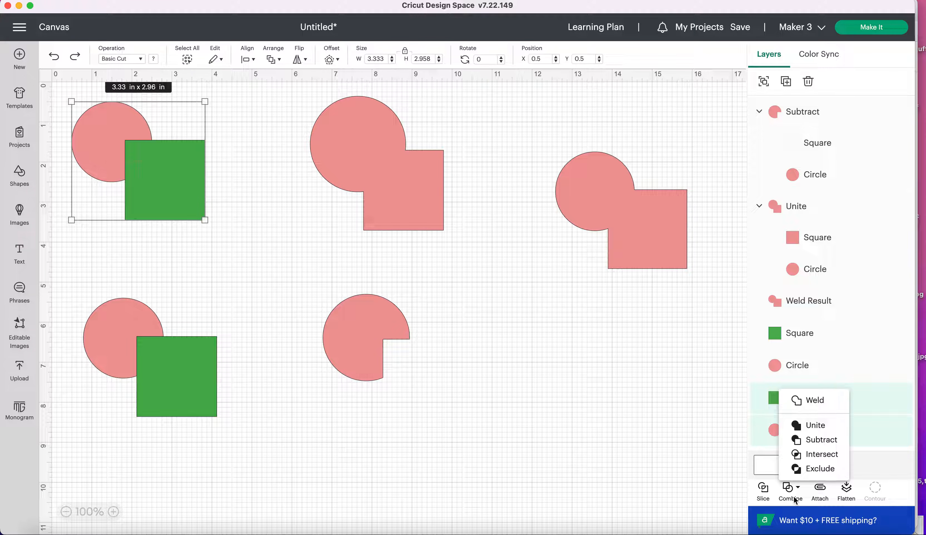
{"action": "left_click", "coordinate": [815, 455]}
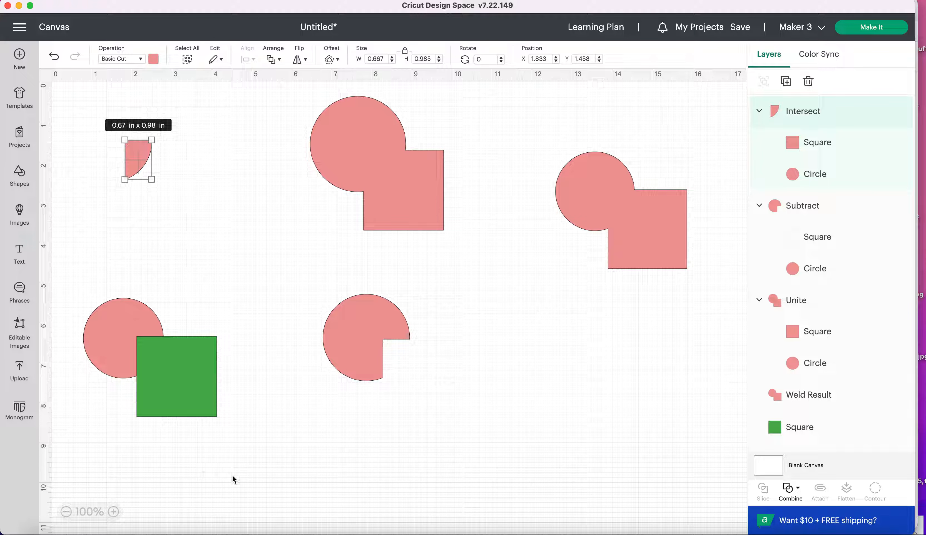
Cut the overlap out of the lower-left circle and green square with Exclude, and deselect the result
{"action": "left_click_drag", "start_coordinate": [254, 453], "coordinate": [100, 310]}
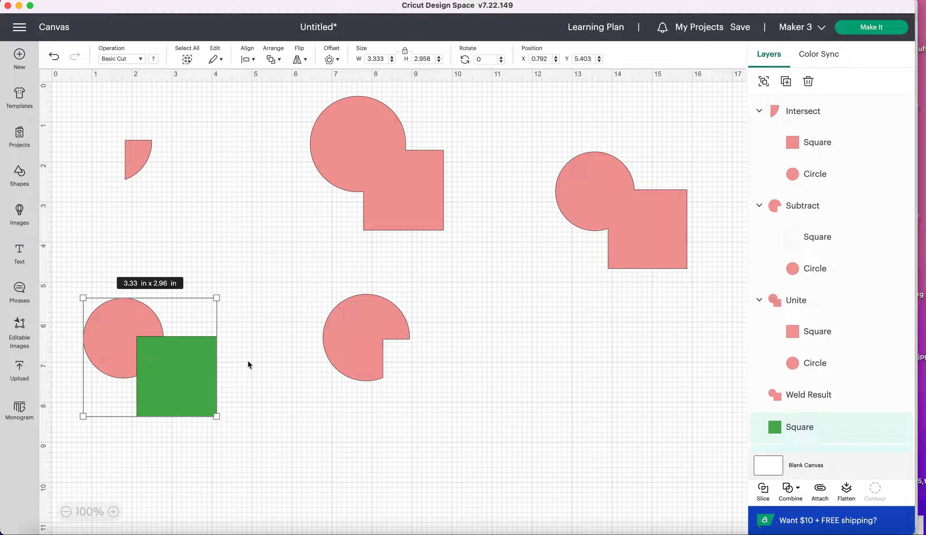
{"action": "left_click", "coordinate": [796, 496]}
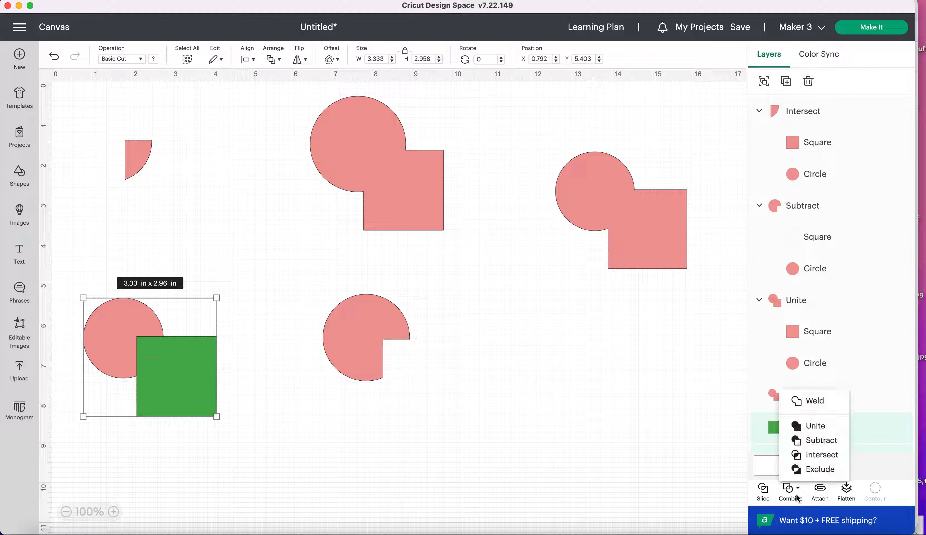
{"action": "left_click", "coordinate": [813, 470]}
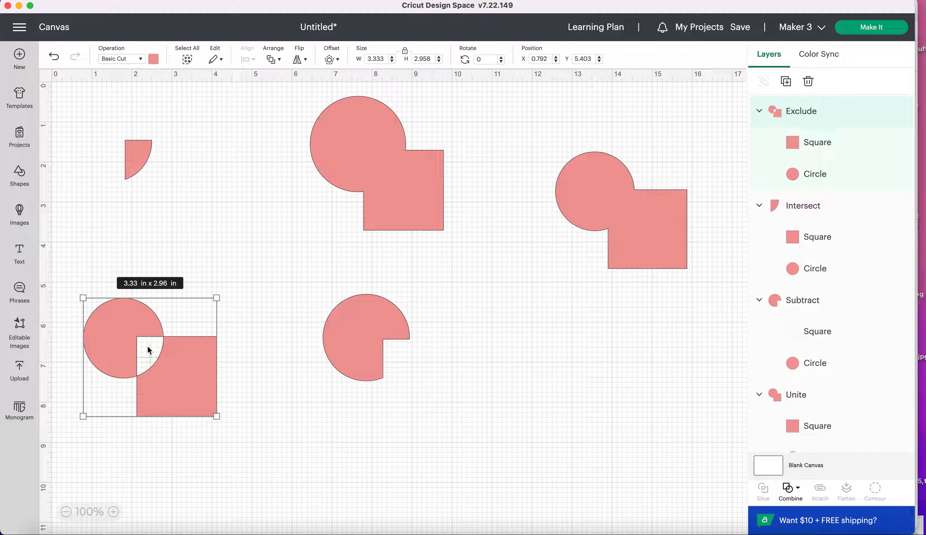
{"action": "left_click", "coordinate": [184, 471]}
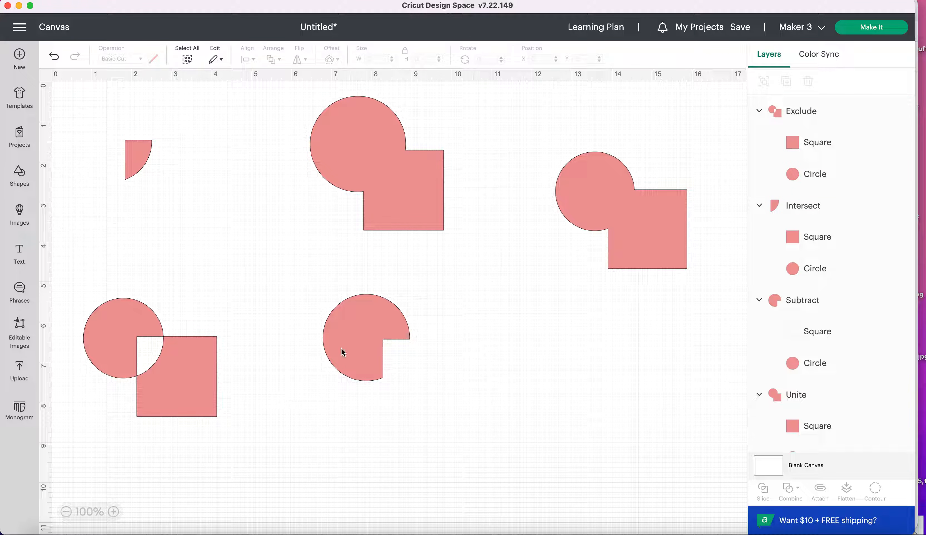
Move the welded shape slightly to about X 12.45, Y 1.51
{"action": "left_click", "coordinate": [596, 188]}
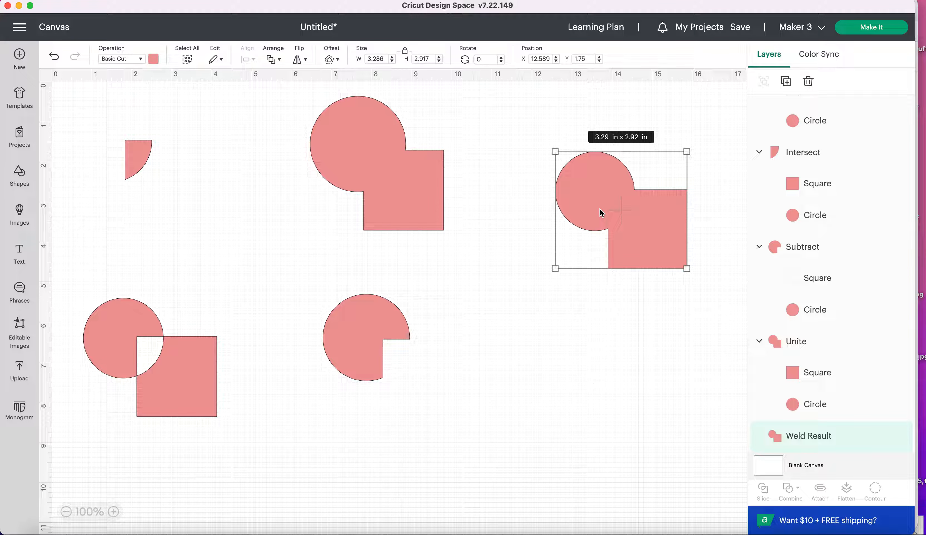
{"action": "left_click_drag", "start_coordinate": [600, 209], "coordinate": [595, 199]}
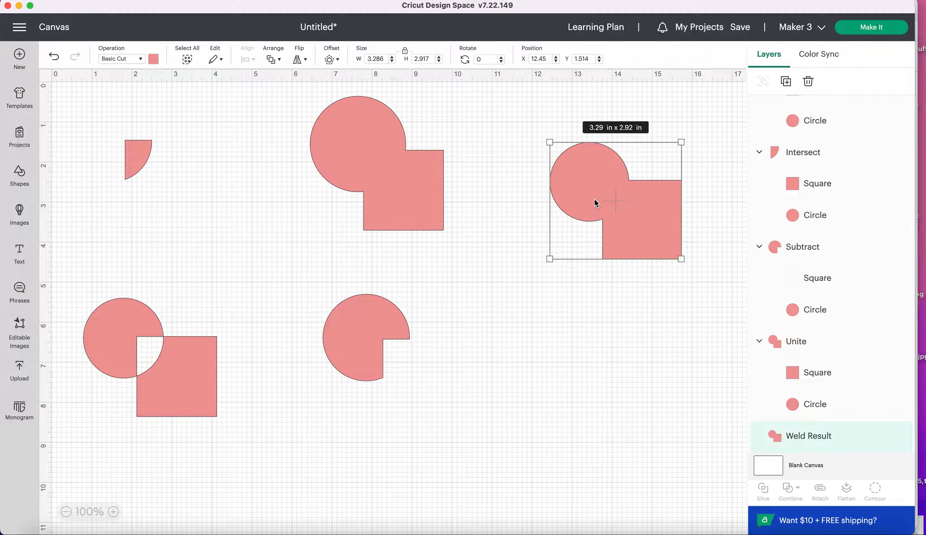
Try Undo Unite on the united shape, check whether the welded shape offers Combine options, then restore and reselect the united shape
{"action": "left_click", "coordinate": [373, 155]}
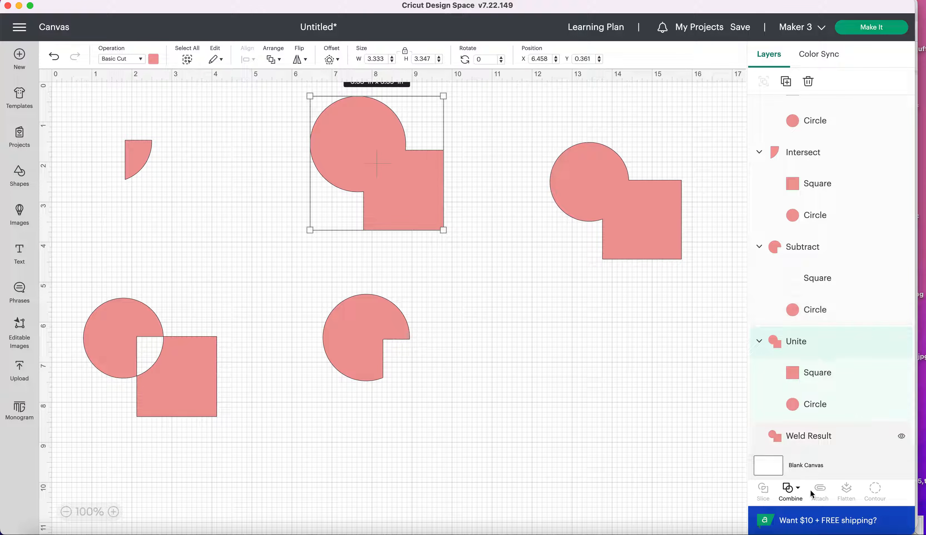
{"action": "left_click", "coordinate": [788, 488]}
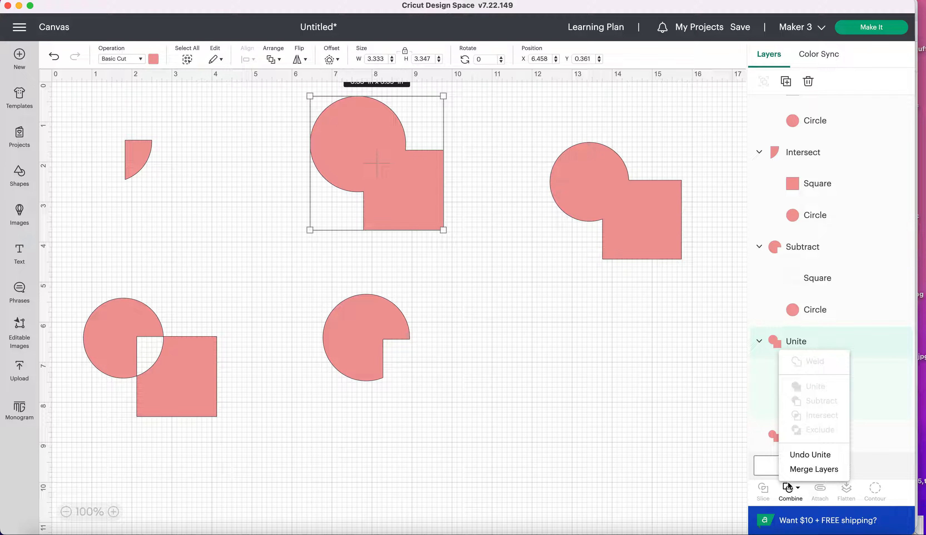
{"action": "left_click", "coordinate": [815, 456]}
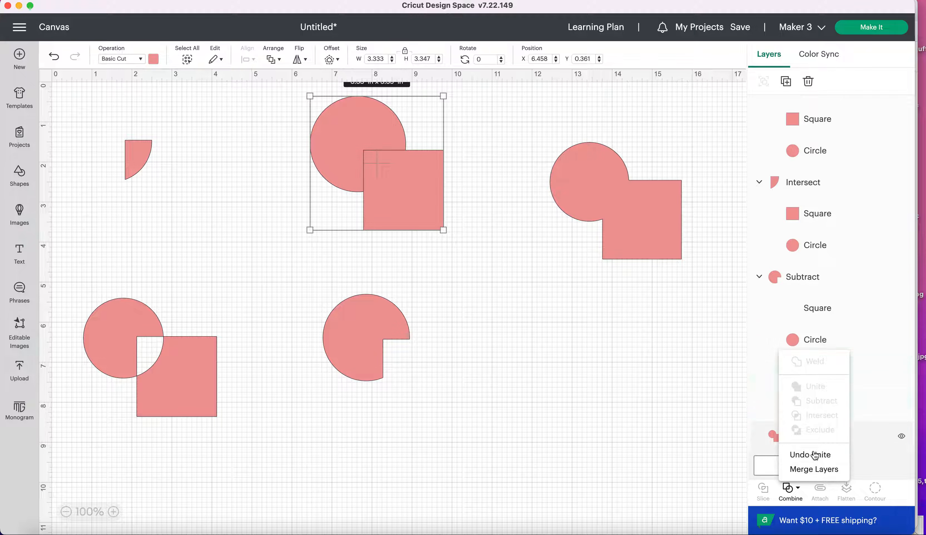
{"action": "left_click", "coordinate": [597, 219]}
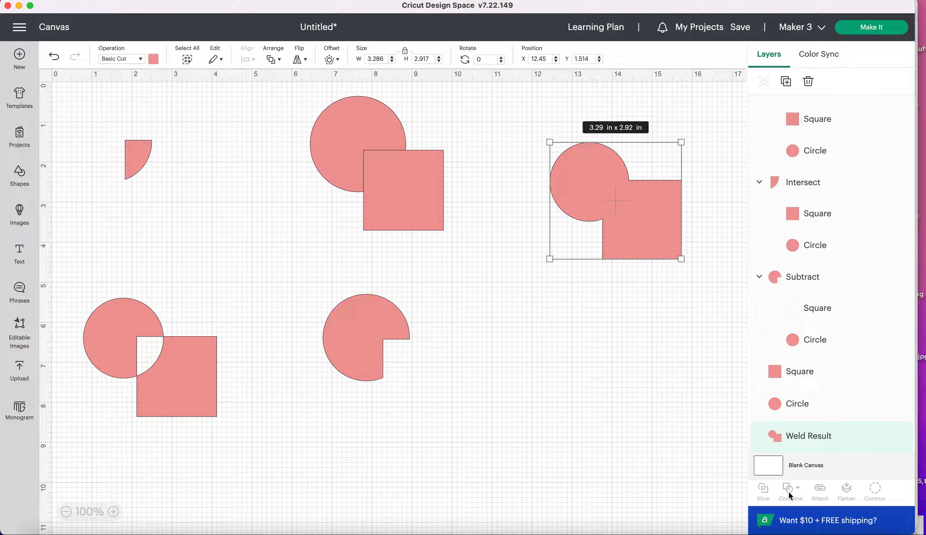
{"action": "key", "text": "super+z"}
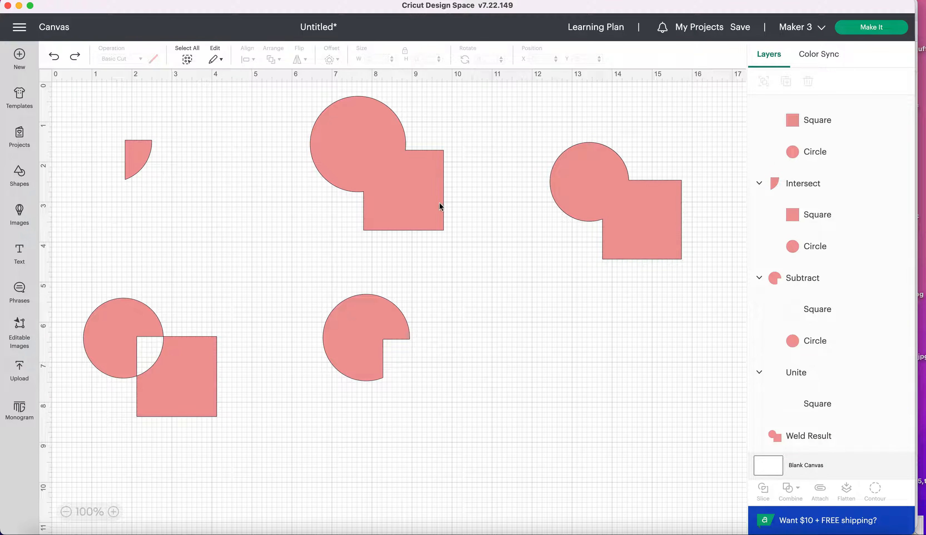
{"action": "left_click", "coordinate": [375, 147]}
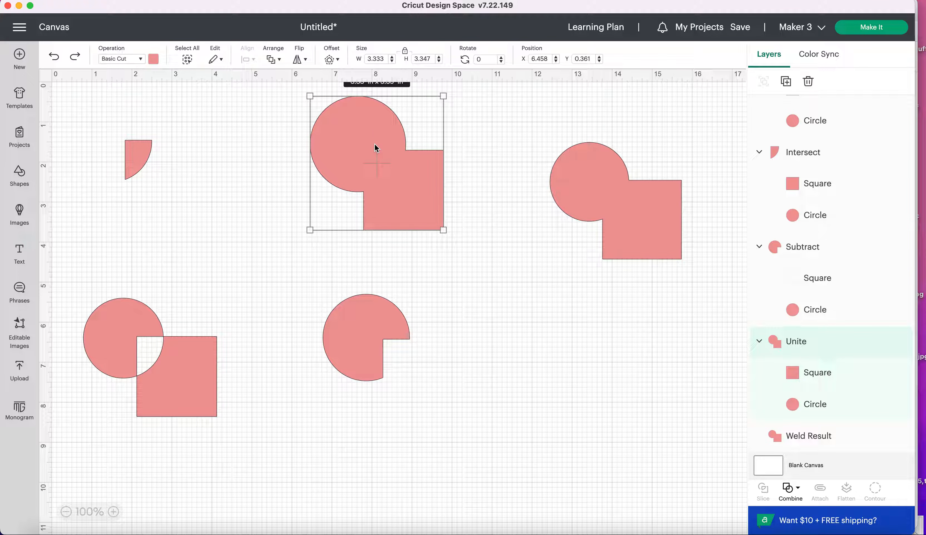
Send the project to cutting preparation and confirm On Mat as the material loading method
{"action": "left_click", "coordinate": [885, 35]}
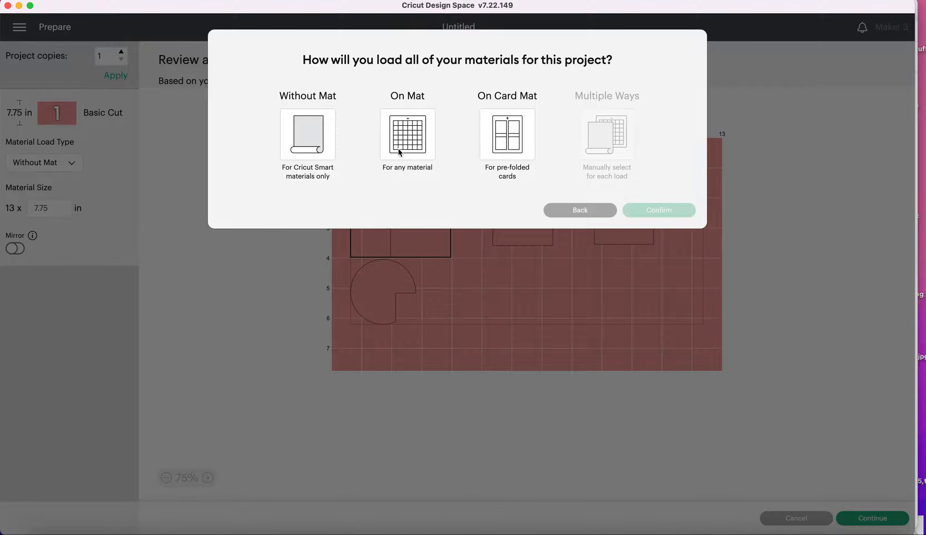
{"action": "left_click", "coordinate": [400, 150]}
{"action": "left_click", "coordinate": [631, 251]}
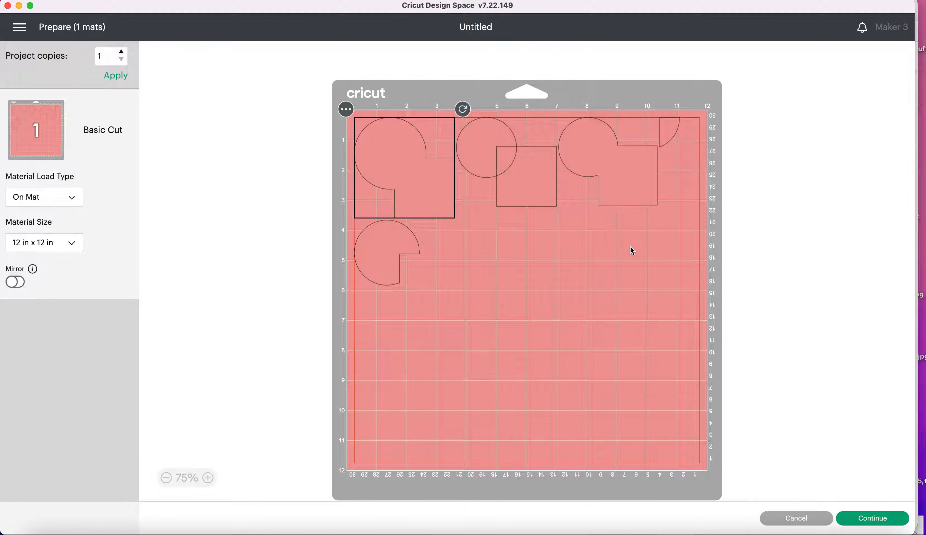
Select the excluded shape in the mat preview, return to the canvas, and recolour the united shape light purple
{"action": "left_click", "coordinate": [510, 153]}
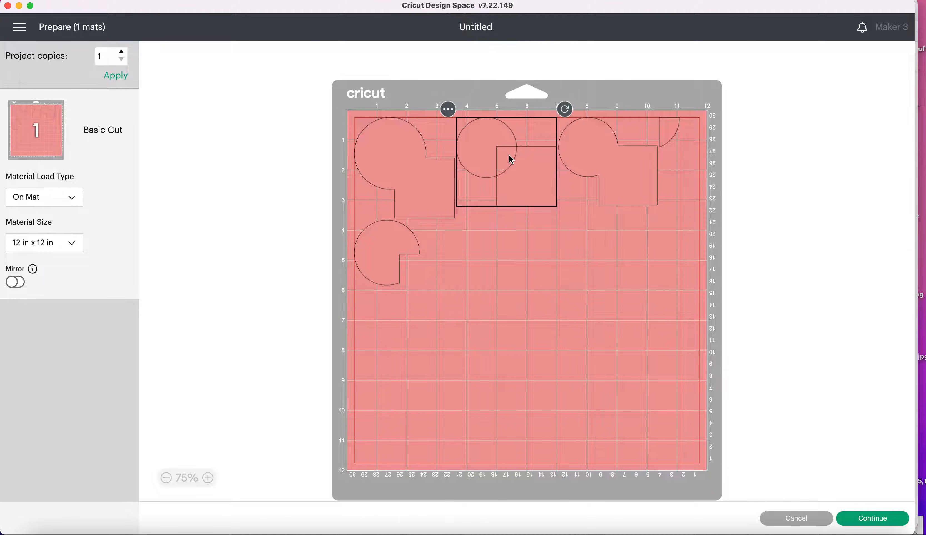
{"action": "left_click", "coordinate": [794, 517]}
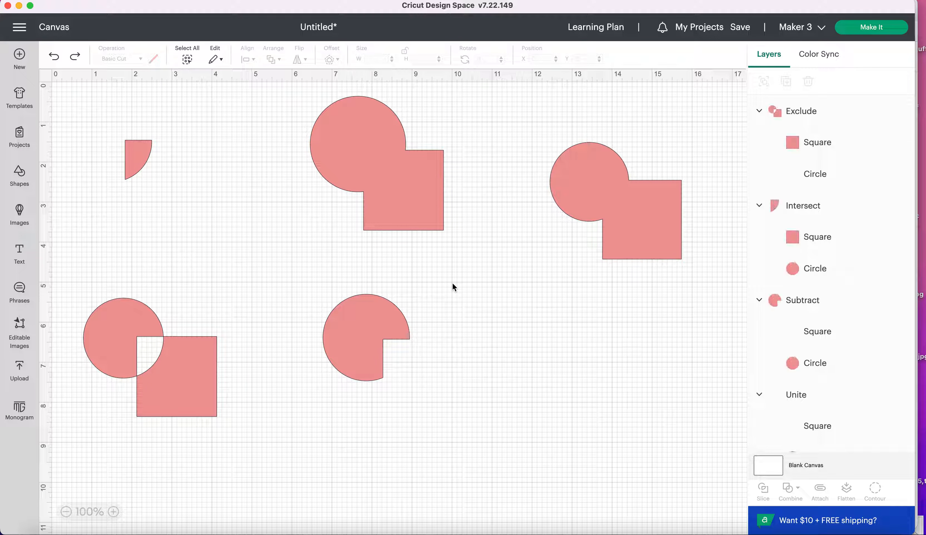
{"action": "left_click", "coordinate": [353, 136]}
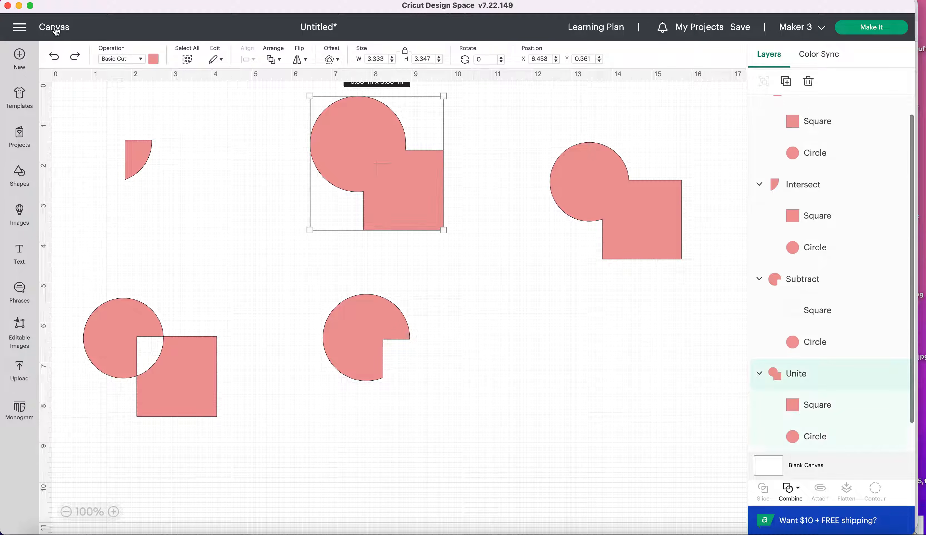
{"action": "left_click", "coordinate": [154, 61]}
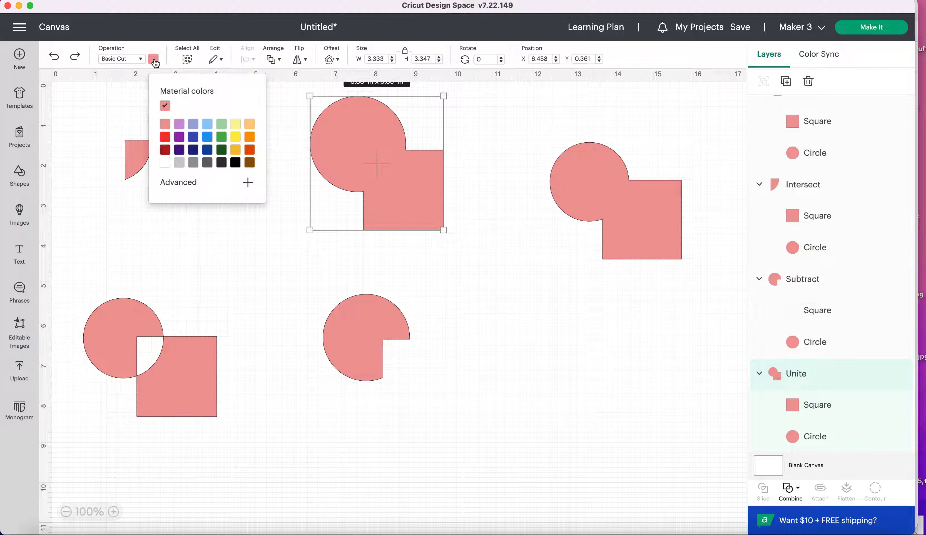
{"action": "left_click", "coordinate": [184, 125]}
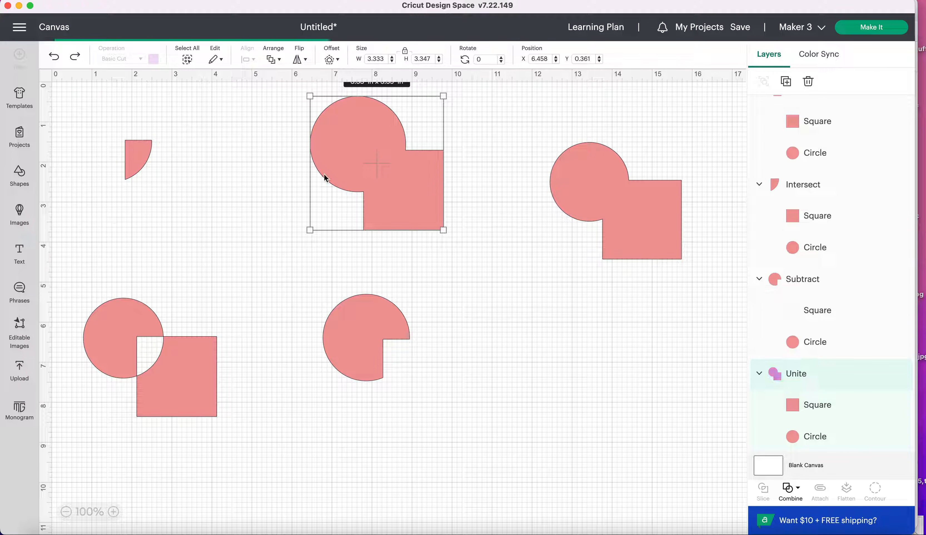
Recolour the subtracted circle bright yellow
{"action": "left_click", "coordinate": [390, 205]}
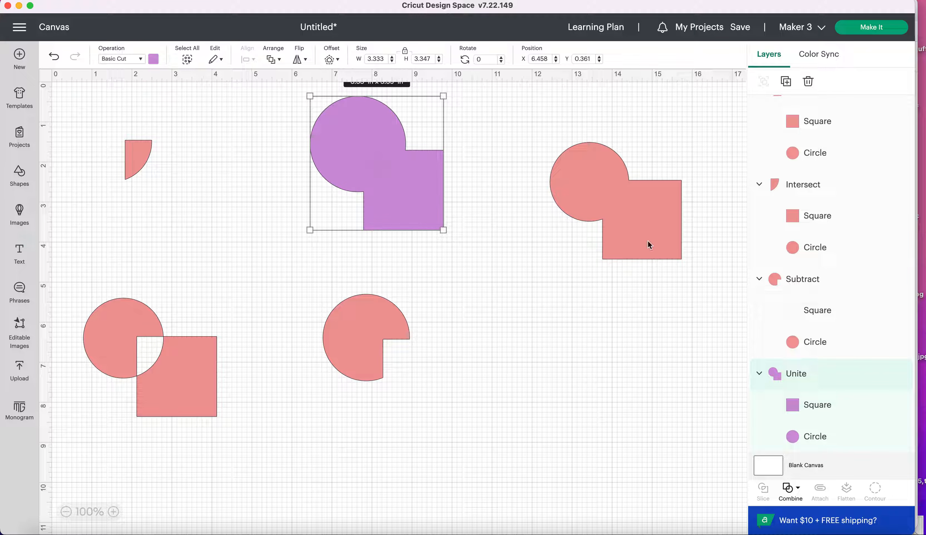
{"action": "left_click", "coordinate": [602, 216]}
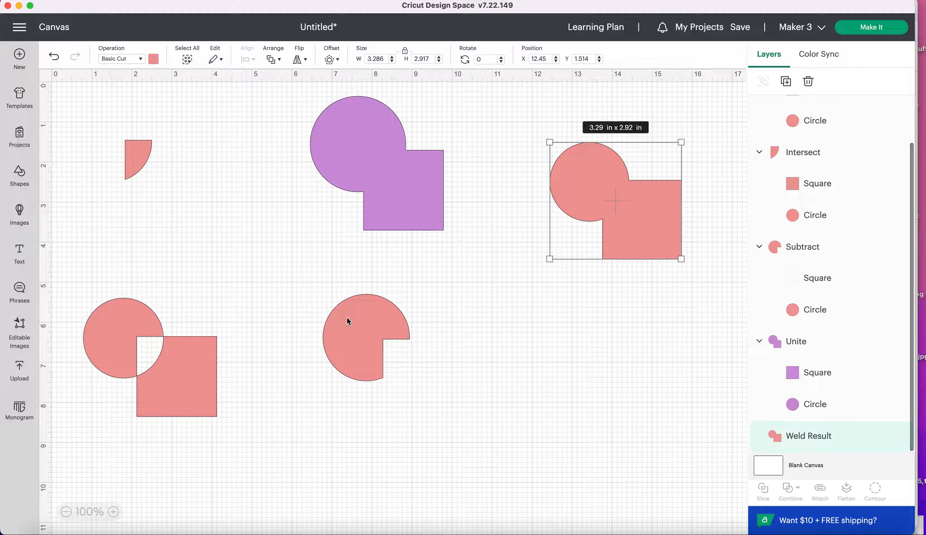
{"action": "left_click", "coordinate": [355, 331]}
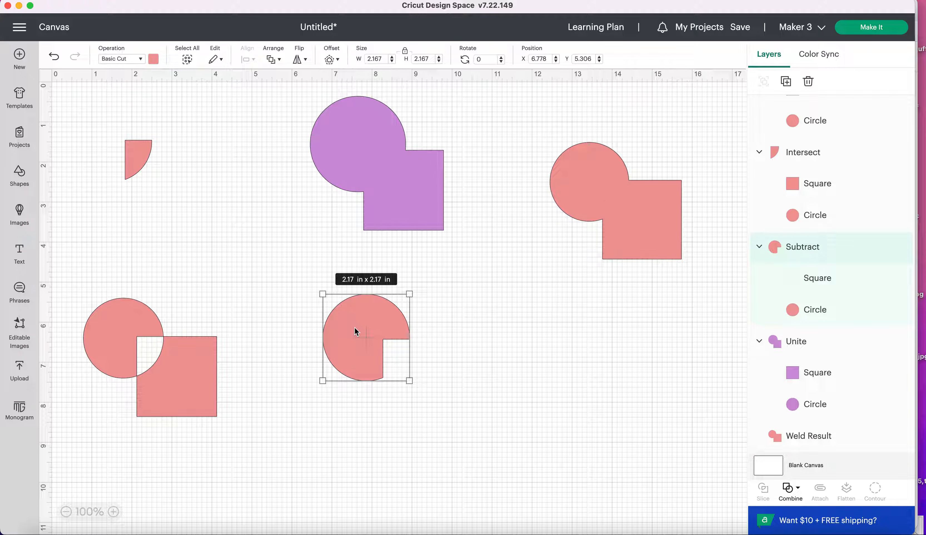
{"action": "left_click", "coordinate": [153, 60]}
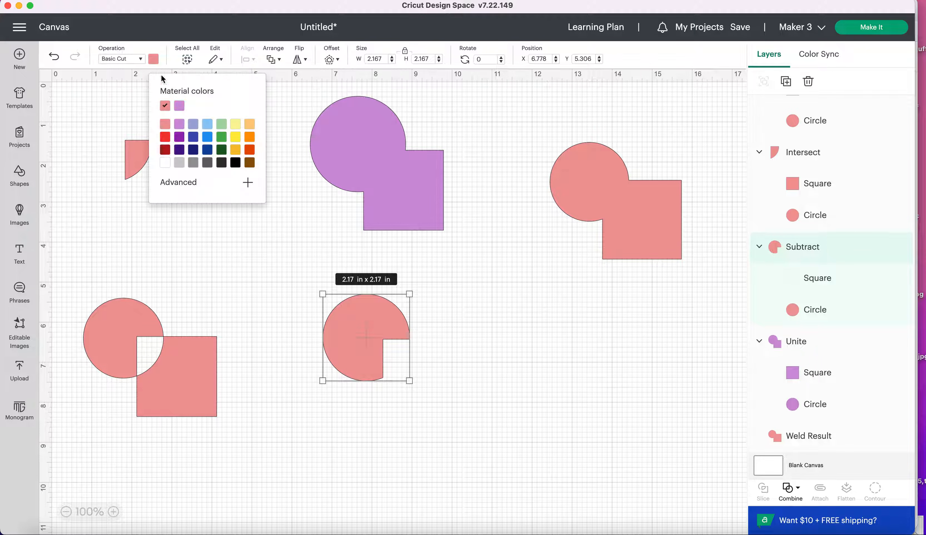
{"action": "left_click", "coordinate": [236, 144]}
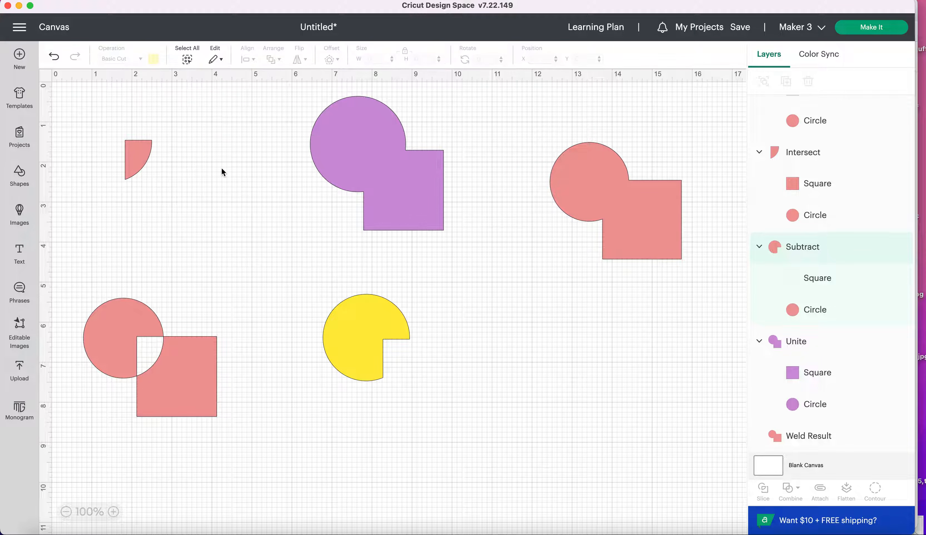
Recolour the excluded circle-and-square shape bright red and the small intersect piece orange
{"action": "left_click", "coordinate": [174, 355]}
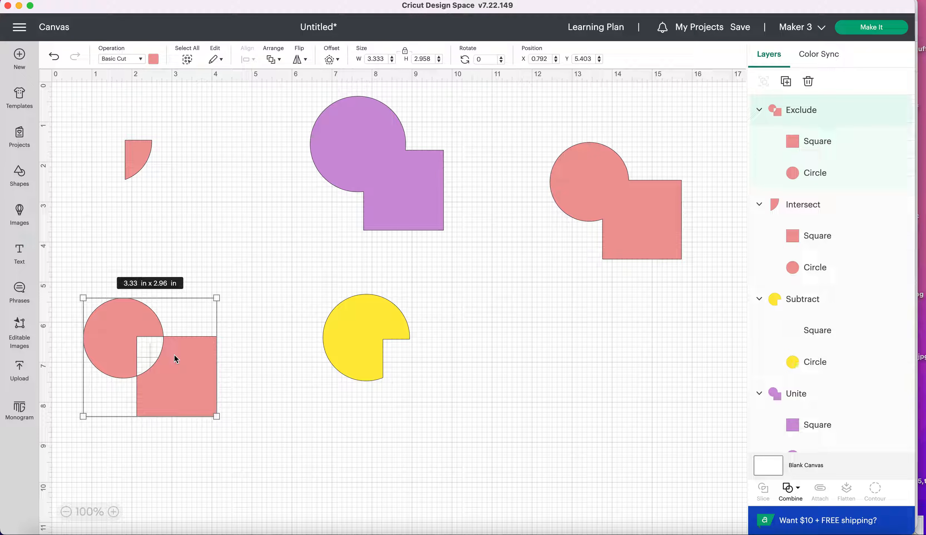
{"action": "left_click", "coordinate": [154, 61]}
{"action": "left_click", "coordinate": [165, 137]}
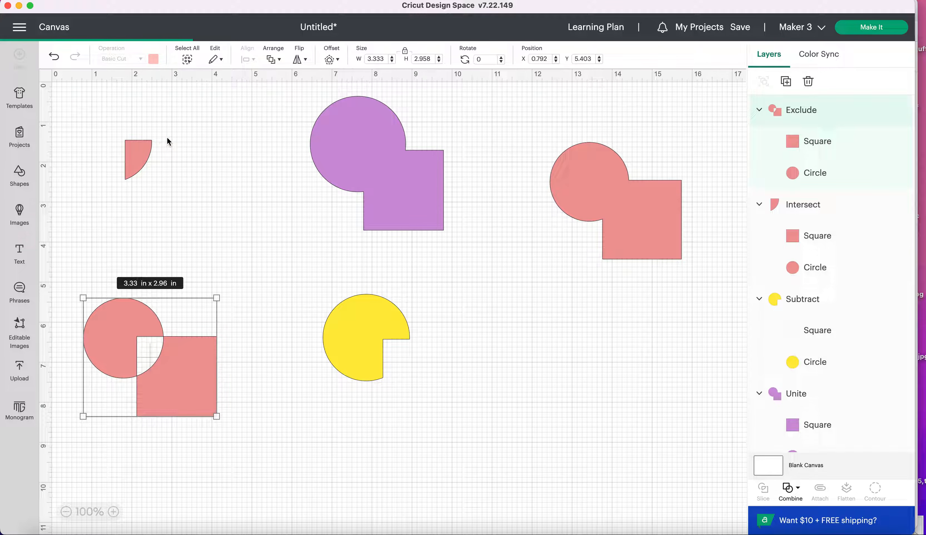
{"action": "left_click", "coordinate": [144, 157]}
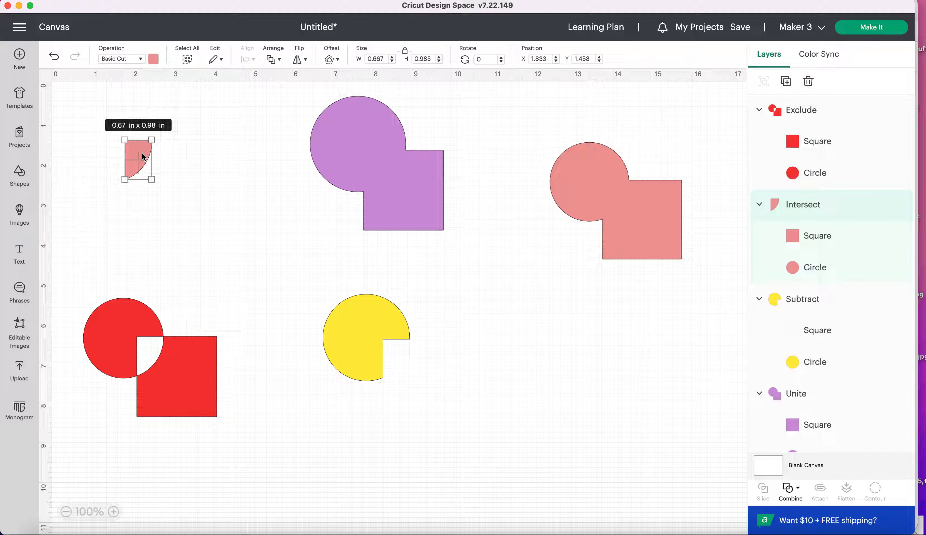
{"action": "left_click", "coordinate": [154, 59]}
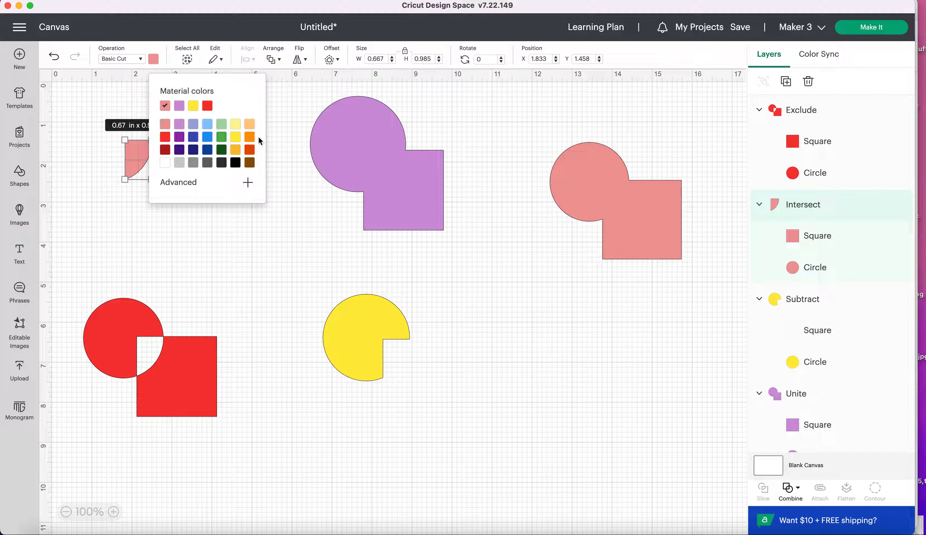
{"action": "left_click", "coordinate": [250, 137]}
{"action": "left_click", "coordinate": [250, 139]}
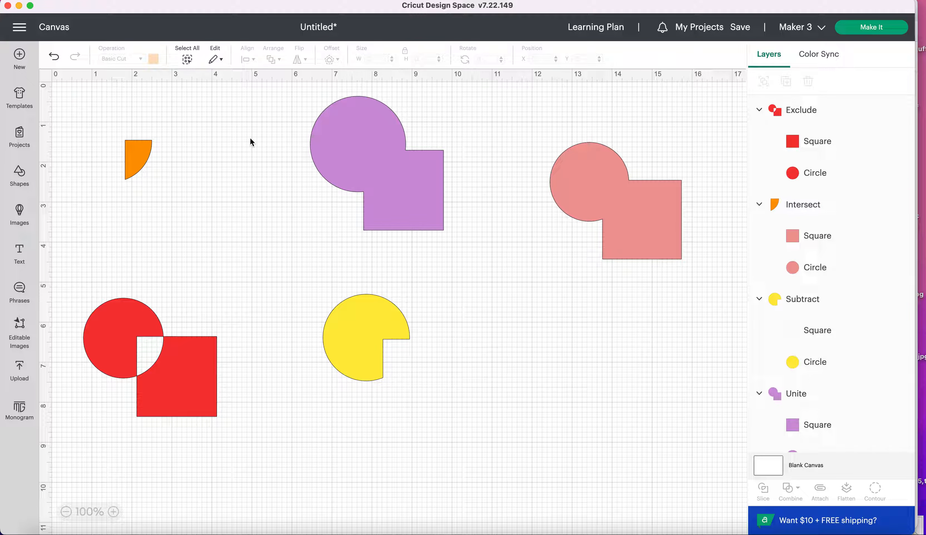
Send the recoloured project to cutting preparation with On Mat loading and the 12 in x 12 in mat size
{"action": "left_click", "coordinate": [394, 198]}
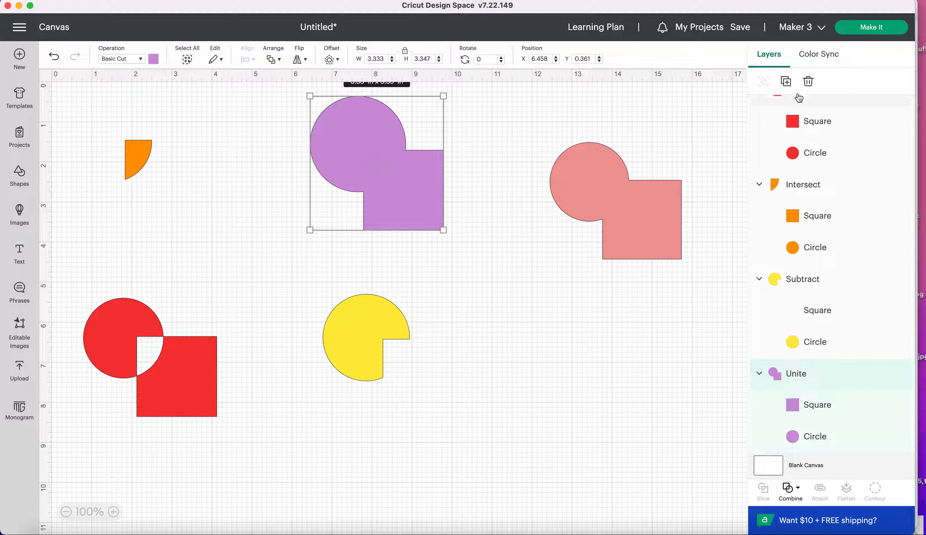
{"action": "left_click", "coordinate": [879, 34]}
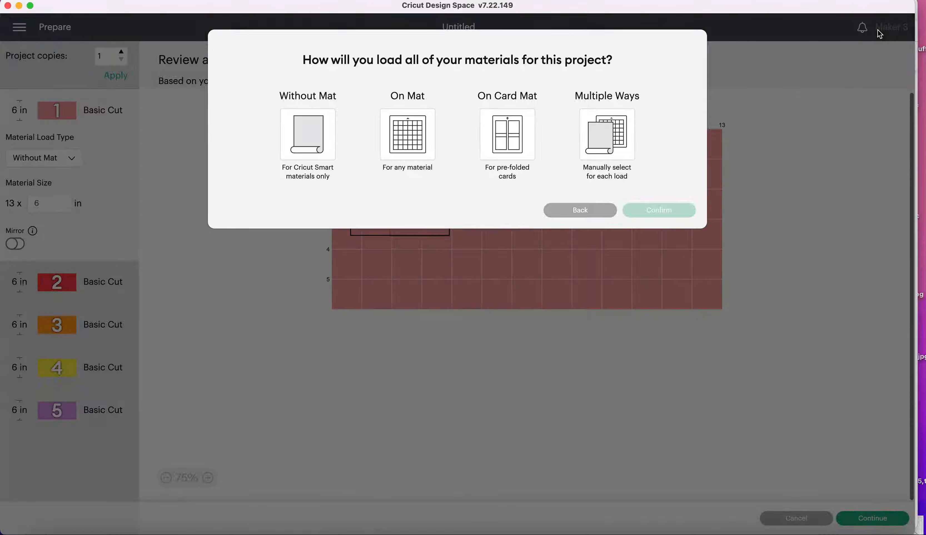
{"action": "left_click", "coordinate": [428, 141]}
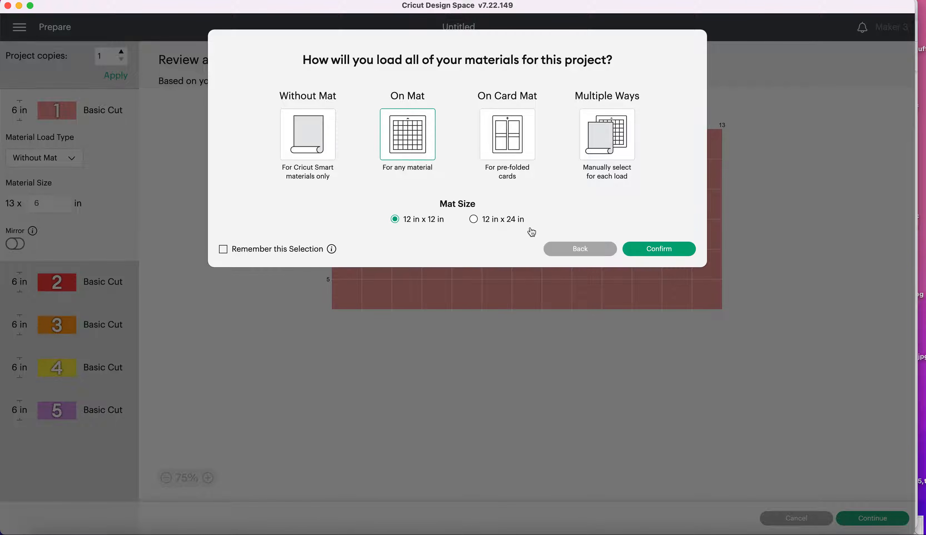
{"action": "left_click", "coordinate": [639, 254]}
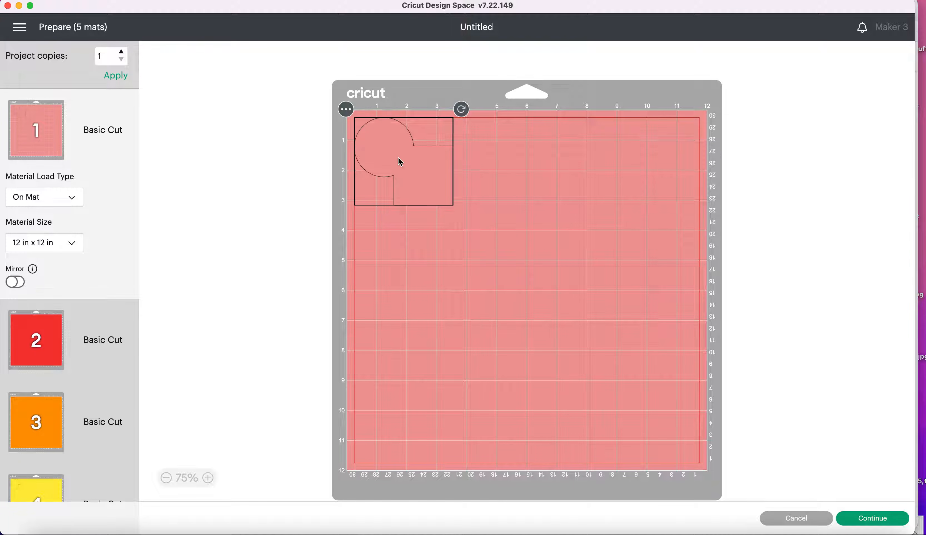
Review the cut outlines on the red, orange, yellow and purple mats one after another
{"action": "left_click", "coordinate": [43, 329]}
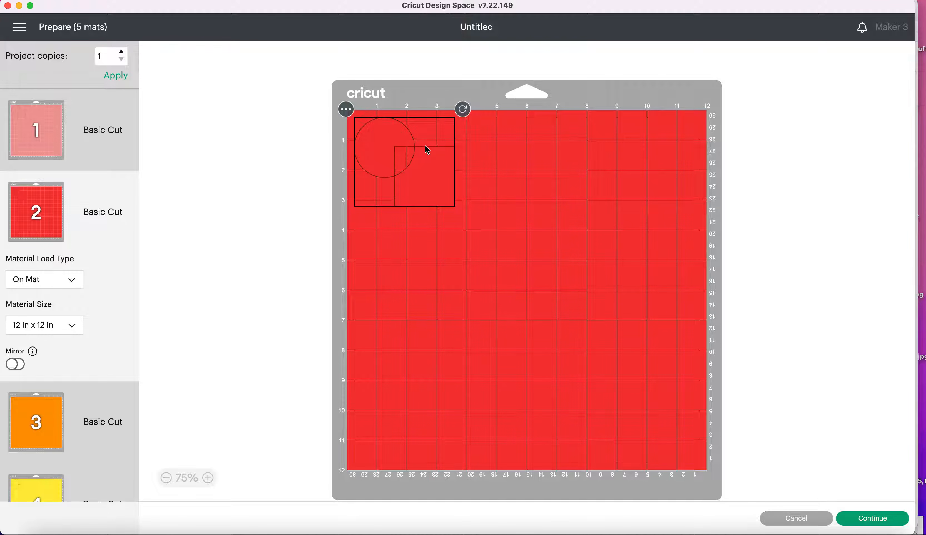
{"action": "left_click", "coordinate": [465, 173]}
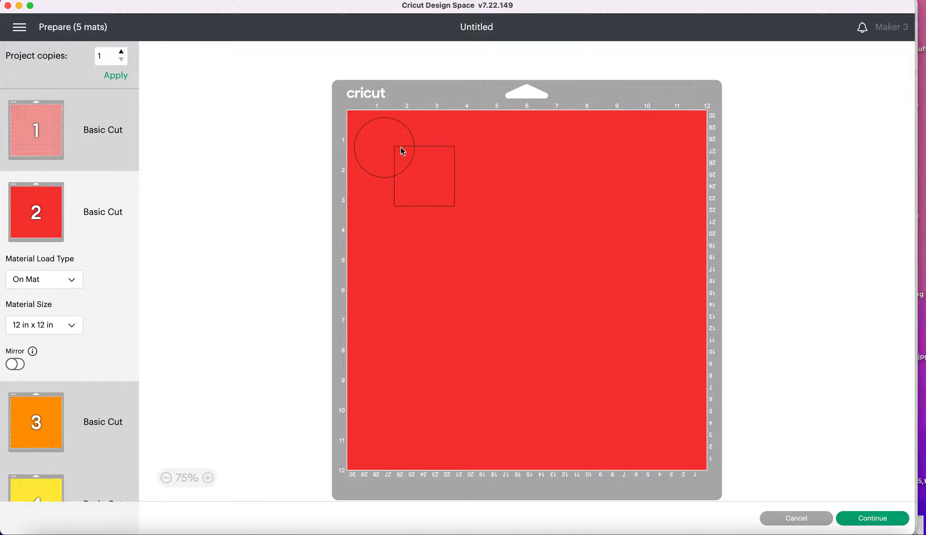
{"action": "left_click", "coordinate": [56, 404]}
{"action": "scroll", "coordinate": [55, 405], "scroll_direction": "down", "scroll_amount": 3}
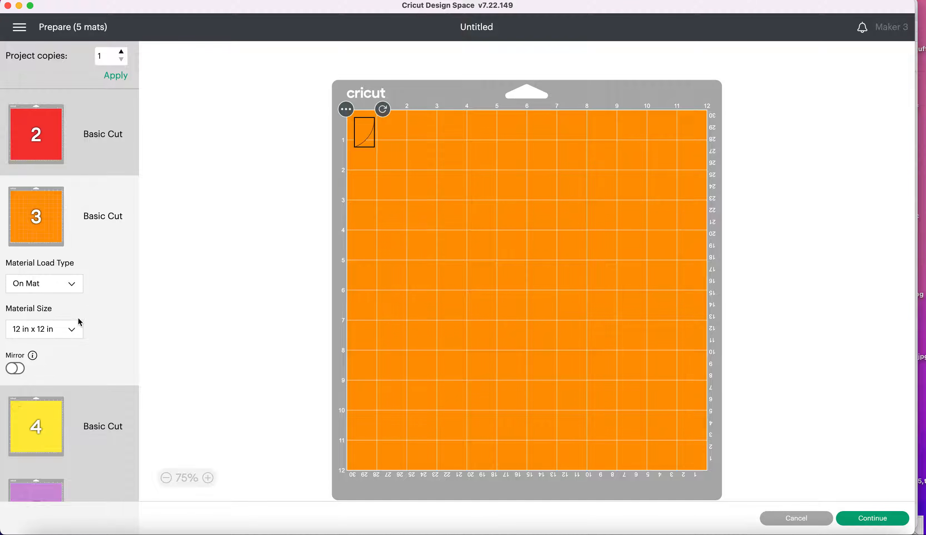
{"action": "left_click", "coordinate": [22, 417]}
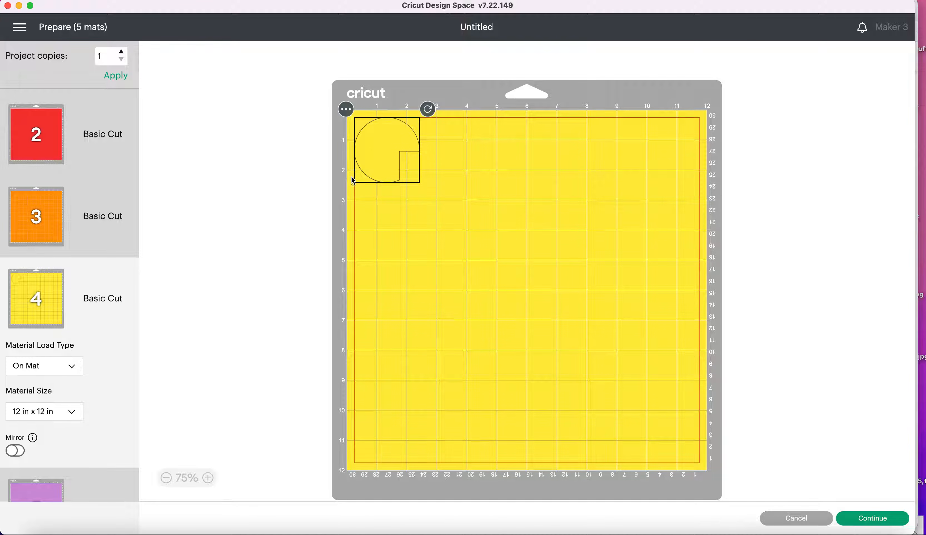
{"action": "scroll", "coordinate": [7, 419], "scroll_direction": "down", "scroll_amount": 3}
{"action": "left_click", "coordinate": [25, 442]}
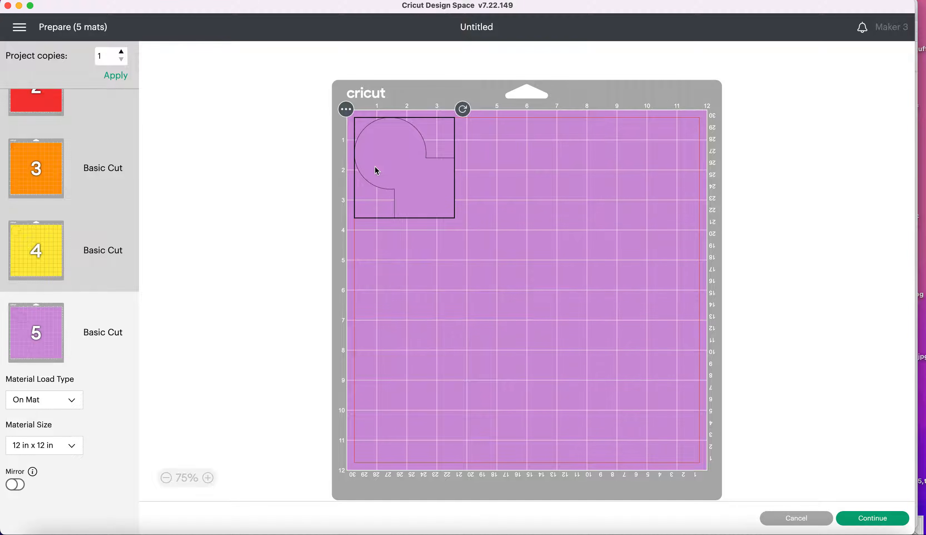
Compare the welded shape's cut outline on mat 1 with the united shape's outline on mat 5
{"action": "scroll", "coordinate": [70, 254], "scroll_direction": "up", "scroll_amount": 3}
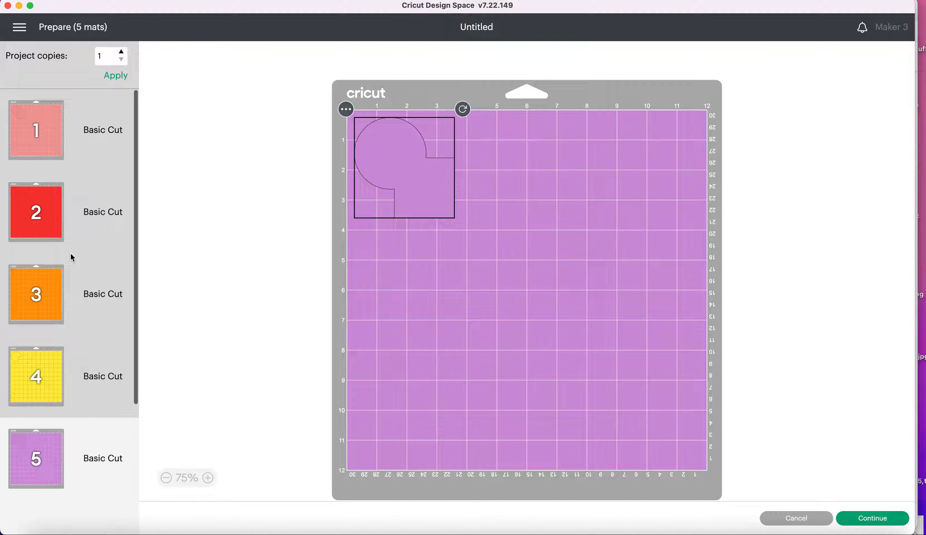
{"action": "left_click", "coordinate": [65, 122]}
{"action": "scroll", "coordinate": [72, 369], "scroll_direction": "down", "scroll_amount": 3}
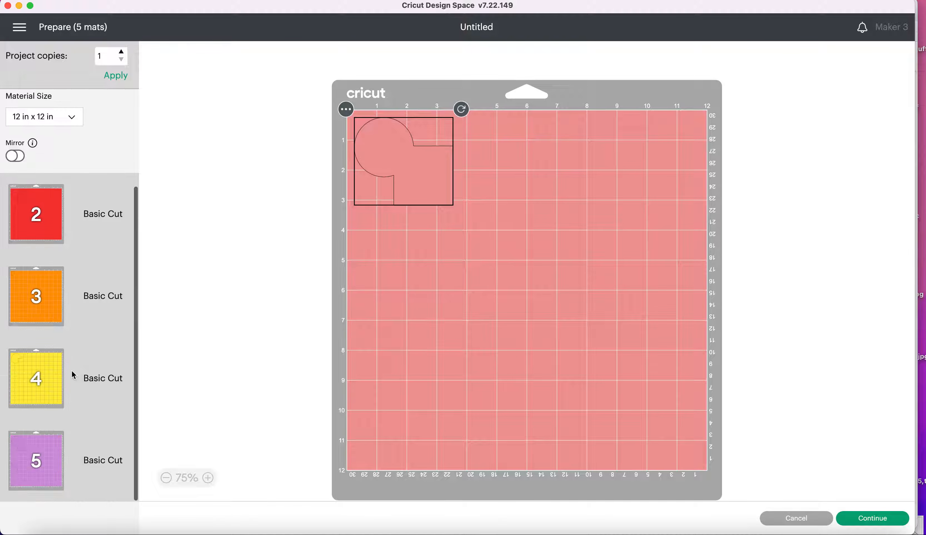
{"action": "left_click", "coordinate": [58, 474]}
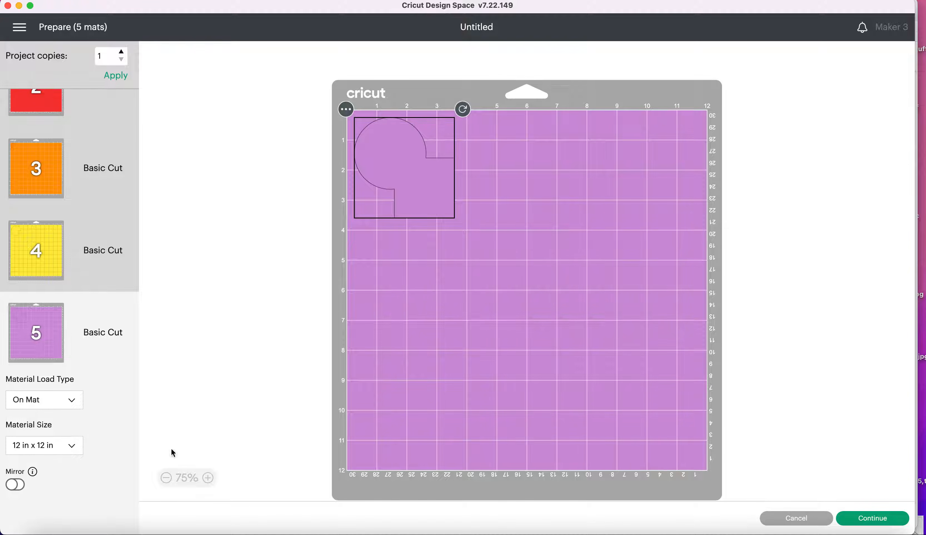
Leave cutting preparation and save the project under the title COMBINE TEST
{"action": "left_click", "coordinate": [796, 518]}
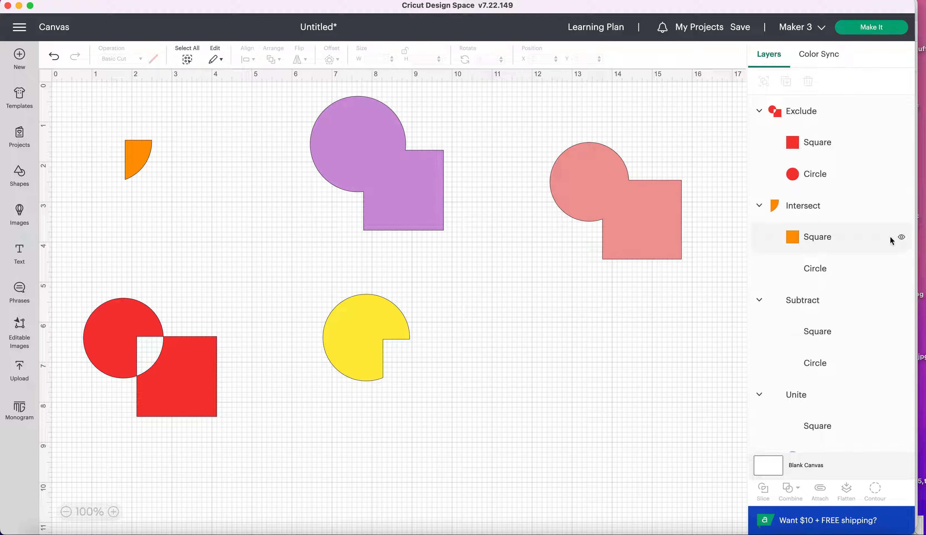
{"action": "left_click", "coordinate": [741, 28]}
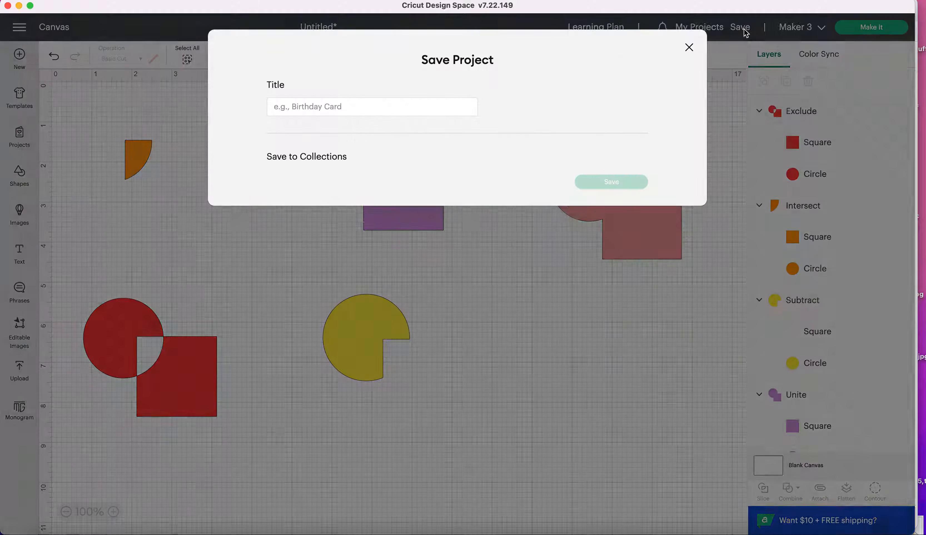
{"action": "left_click", "coordinate": [458, 99]}
{"action": "type", "text": "COMBINE "}
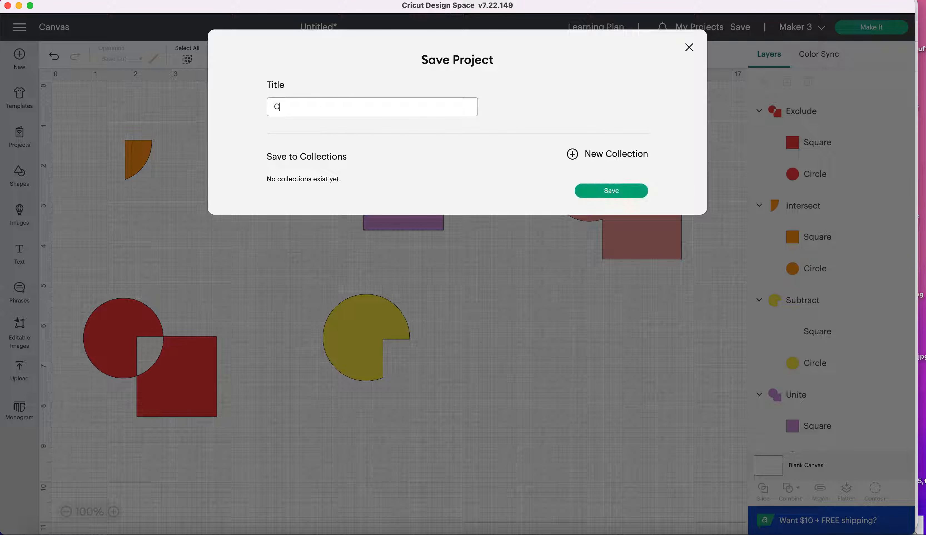
{"action": "type", "text": "TEST"}
{"action": "key", "text": "Return"}
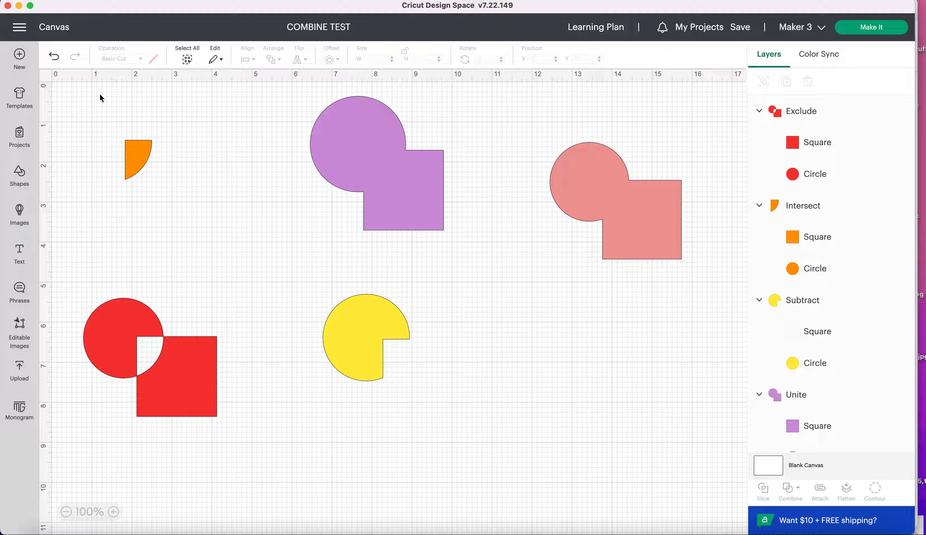
Go to the Home page and look through its recommended, featured and community content
{"action": "left_click", "coordinate": [19, 29]}
{"action": "left_click", "coordinate": [26, 95]}
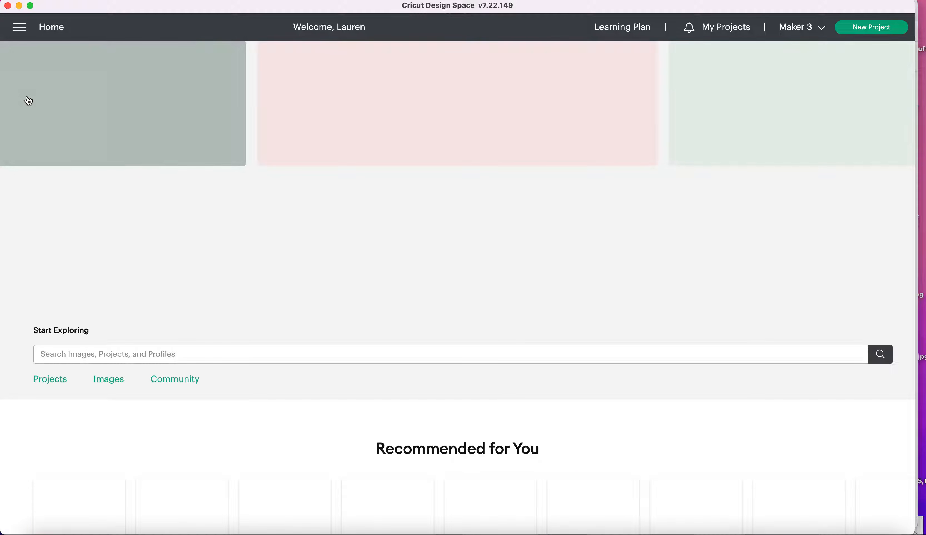
{"action": "scroll", "coordinate": [205, 387], "scroll_direction": "down", "scroll_amount": 10}
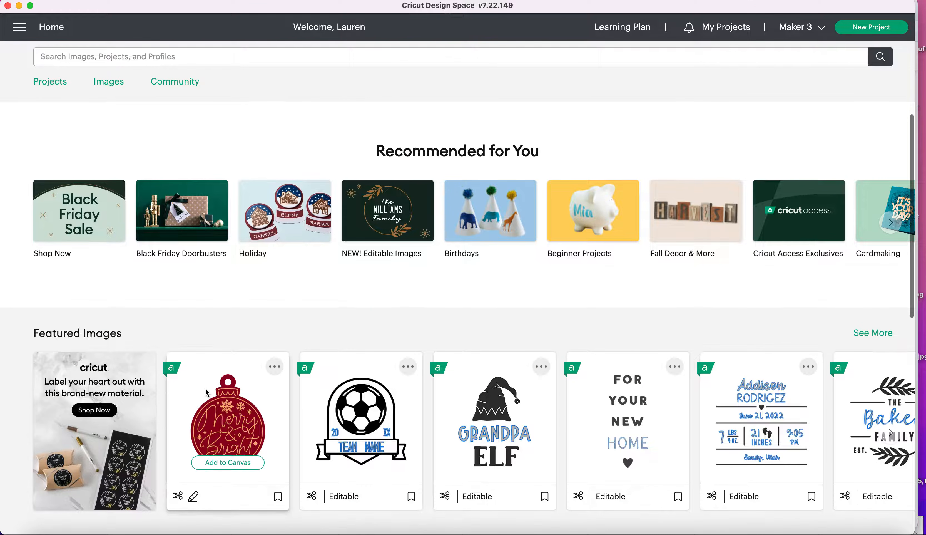
{"action": "scroll", "coordinate": [206, 392], "scroll_direction": "down", "scroll_amount": 9}
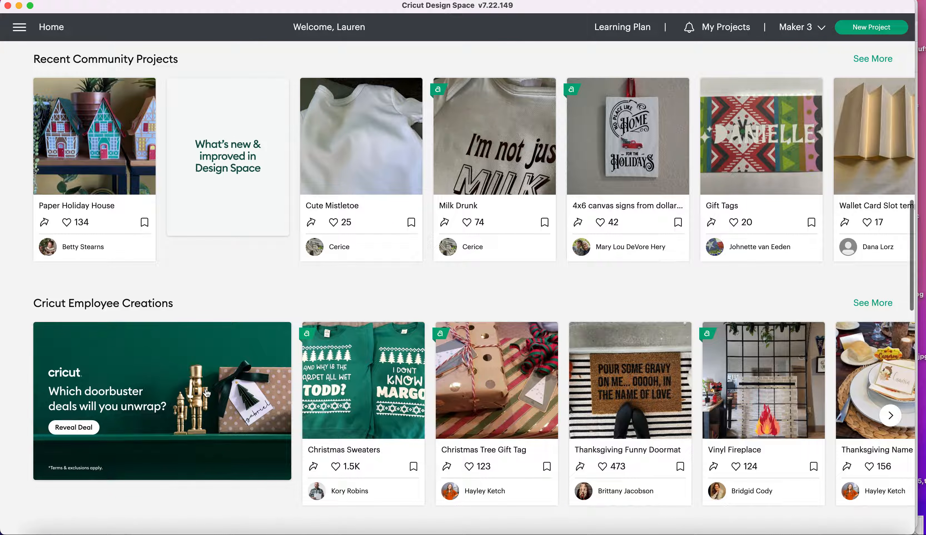
{"action": "scroll", "coordinate": [217, 425], "scroll_direction": "up", "scroll_amount": 3}
{"action": "scroll", "coordinate": [217, 425], "scroll_direction": "up", "scroll_amount": 16}
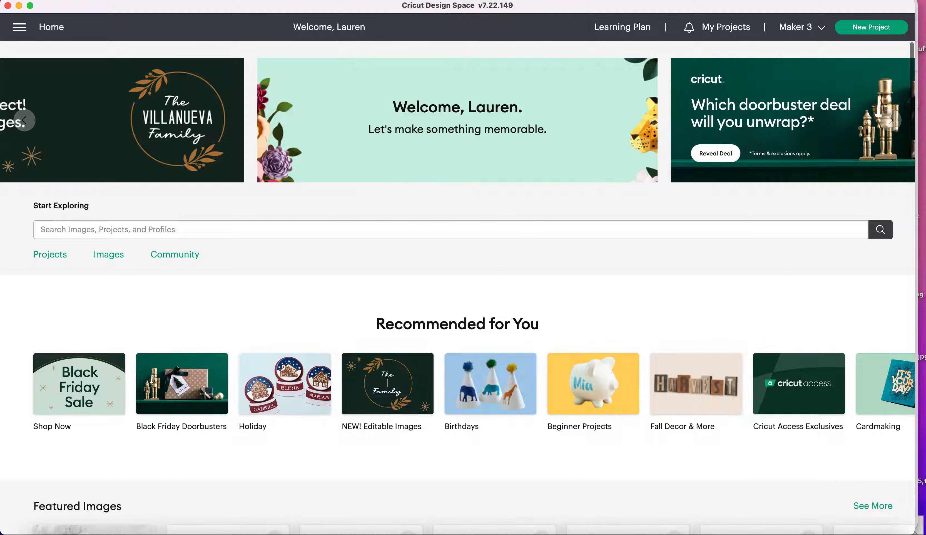
Open the saved COMBINE TEST project from My Projects for customizing on the canvas
{"action": "left_click", "coordinate": [717, 33]}
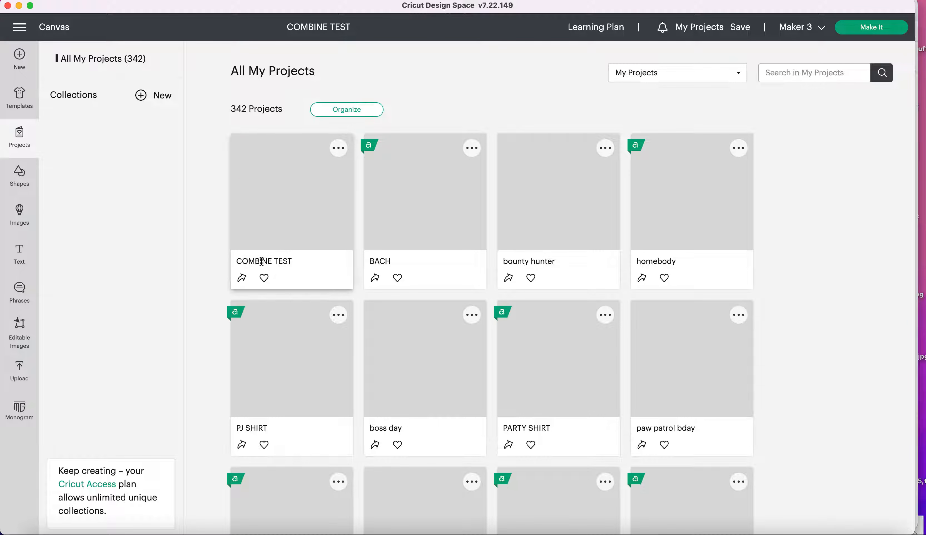
{"action": "left_click", "coordinate": [281, 221]}
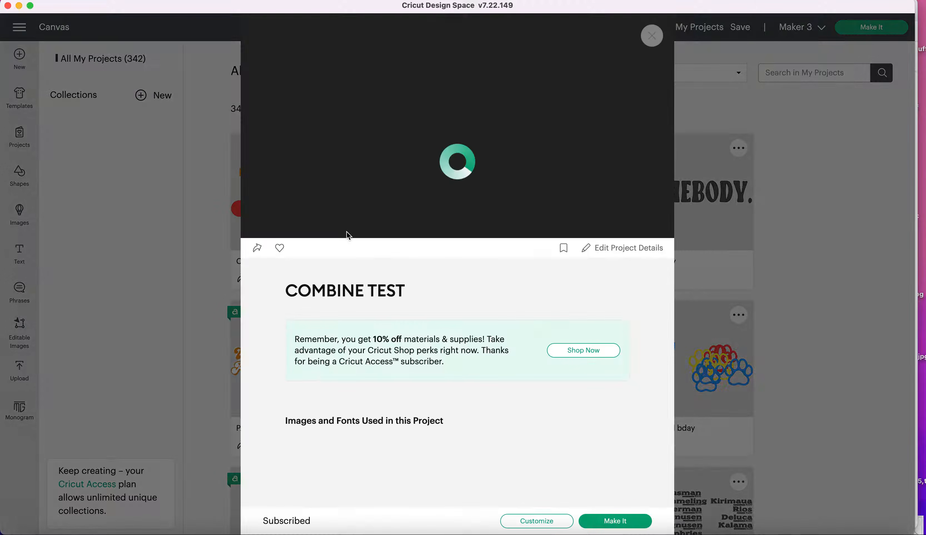
{"action": "left_click", "coordinate": [542, 527]}
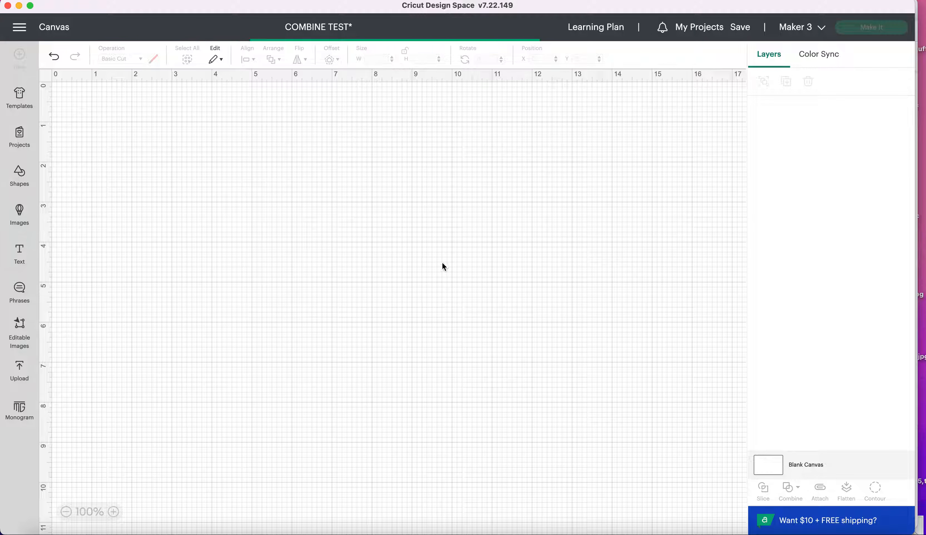
Separate the purple united shape with Undo Unite, and revert that separation
{"action": "left_click", "coordinate": [397, 175]}
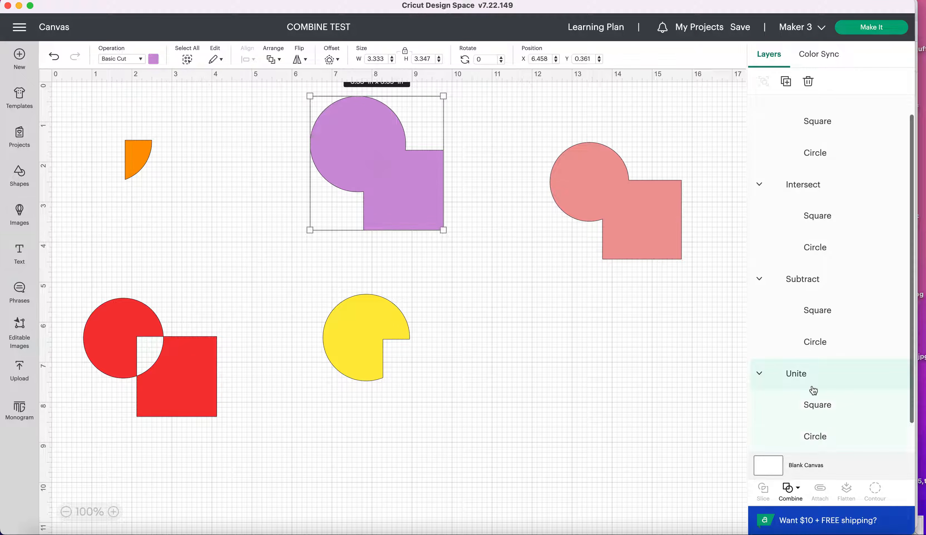
{"action": "left_click", "coordinate": [791, 491]}
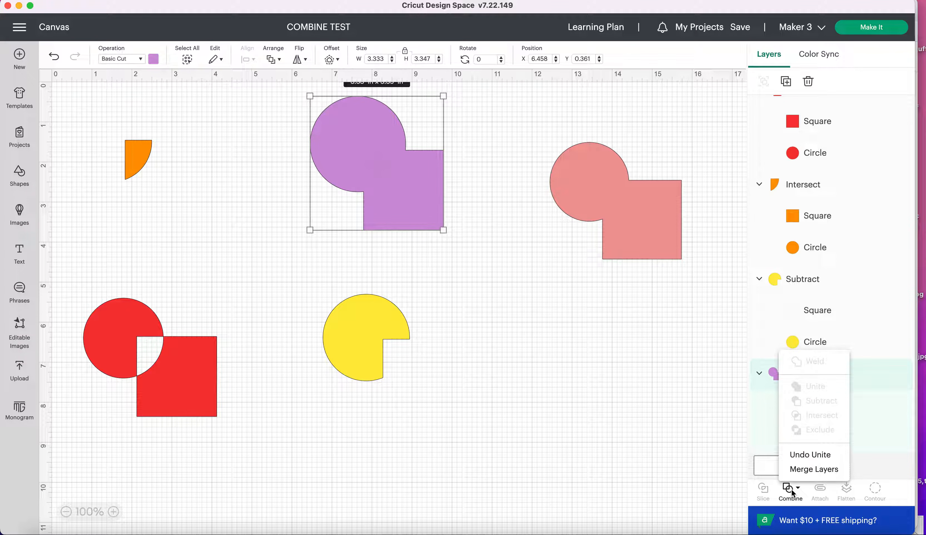
{"action": "left_click", "coordinate": [803, 456]}
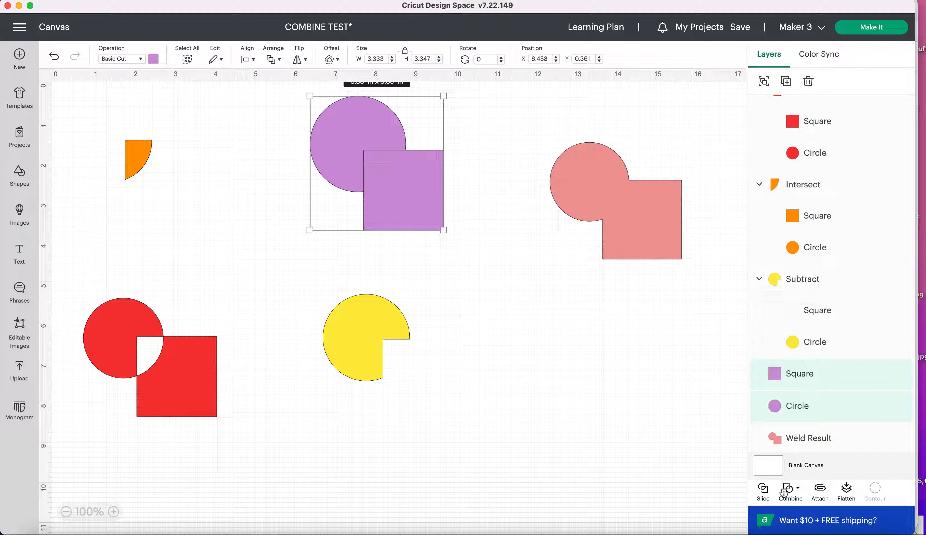
{"action": "key", "text": "super+z"}
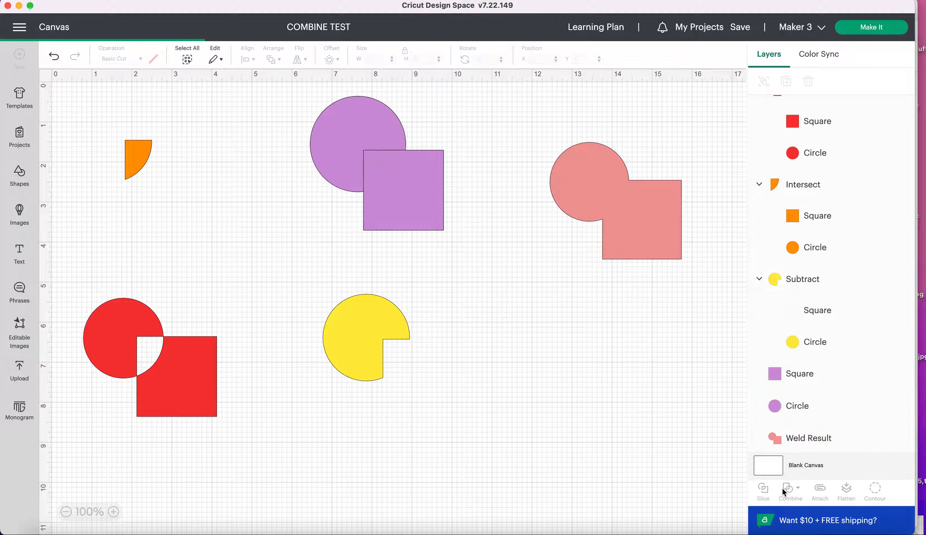
Merge the layers of the purple united shape and move the Weld Result layer to the top of the layer order
{"action": "left_click", "coordinate": [421, 200]}
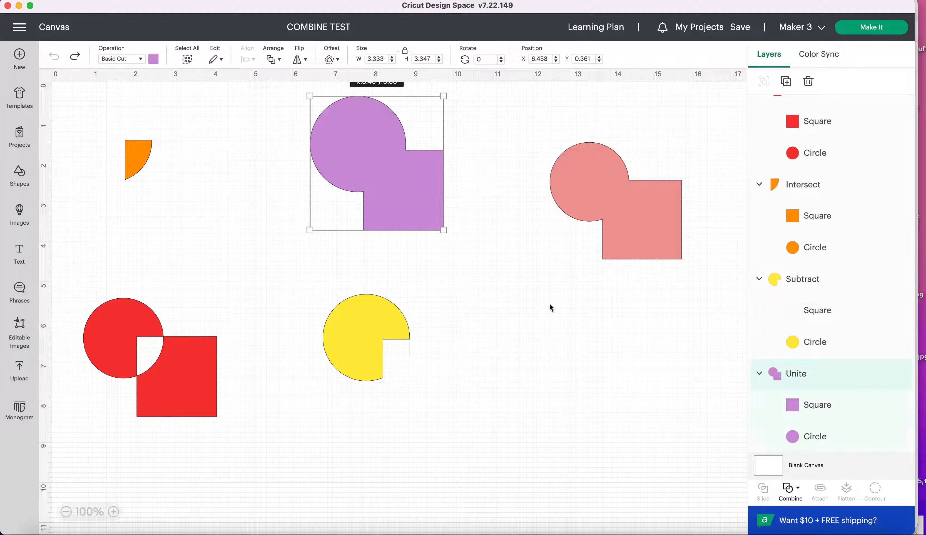
{"action": "left_click", "coordinate": [790, 499]}
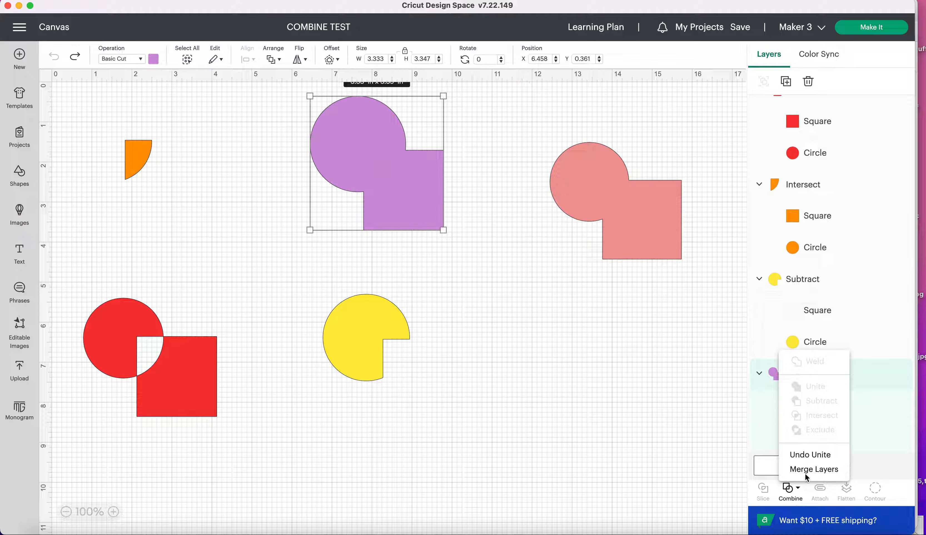
{"action": "left_click", "coordinate": [816, 468]}
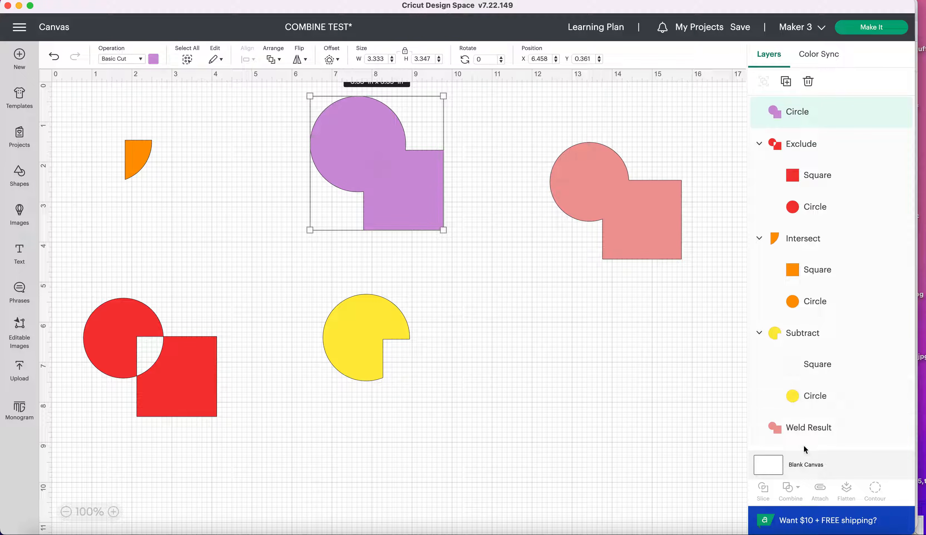
{"action": "left_click_drag", "start_coordinate": [806, 435], "coordinate": [786, 115]}
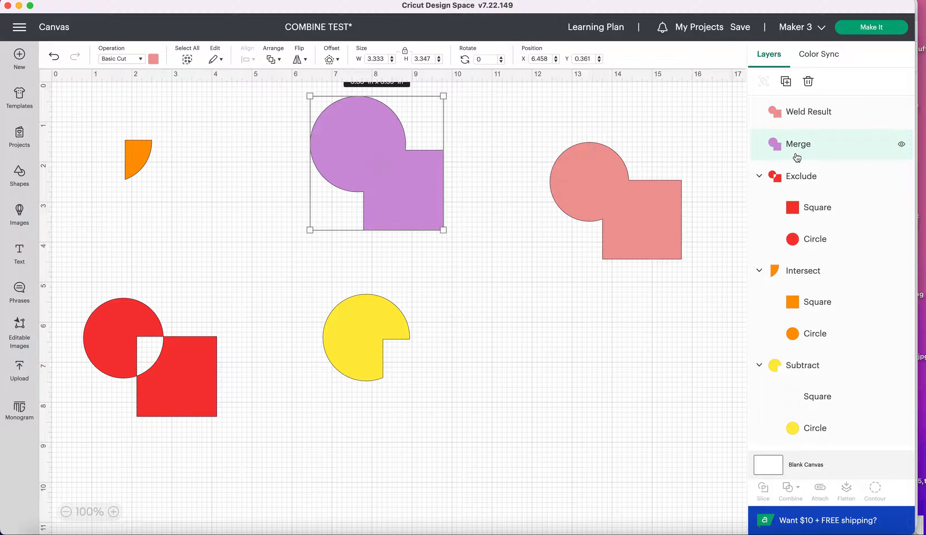
Undo the layer reordering and the merge of the purple shape
{"action": "key", "text": "super+z"}
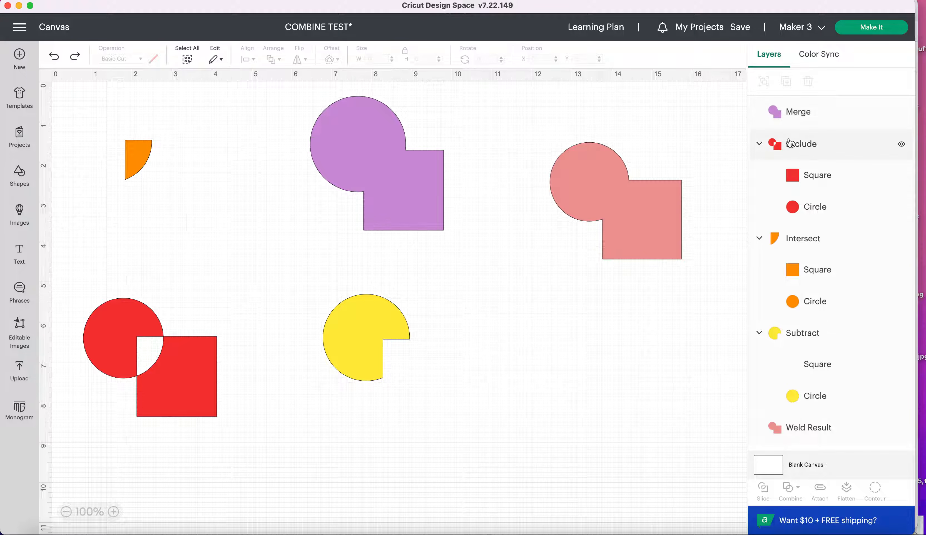
{"action": "left_click", "coordinate": [406, 180]}
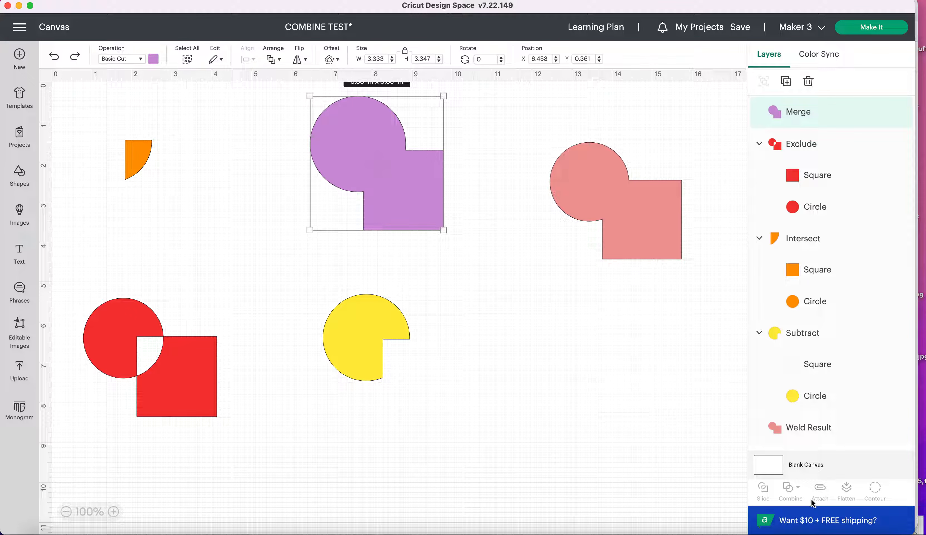
{"action": "key", "text": "super+z"}
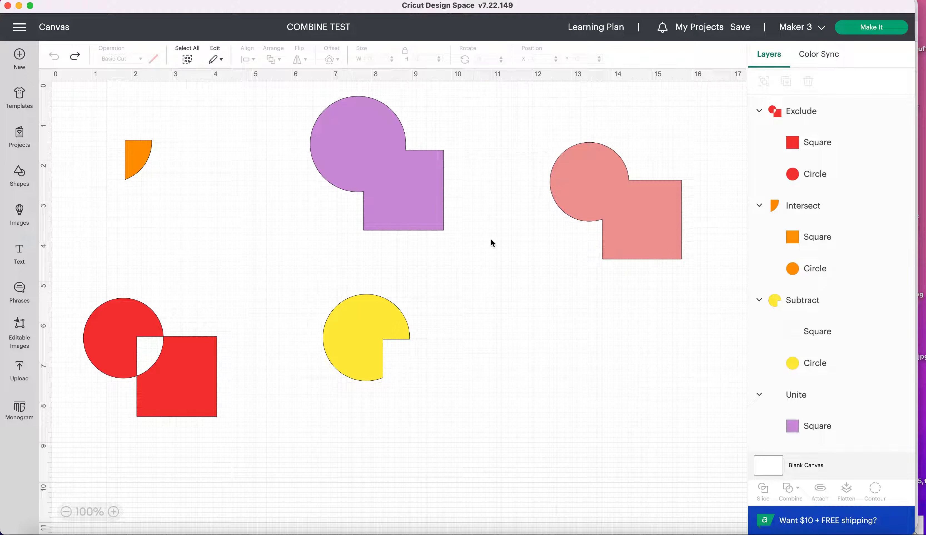
Examine the Combine options offered for the purple united shape, and close them without applying any
{"action": "left_click", "coordinate": [410, 197]}
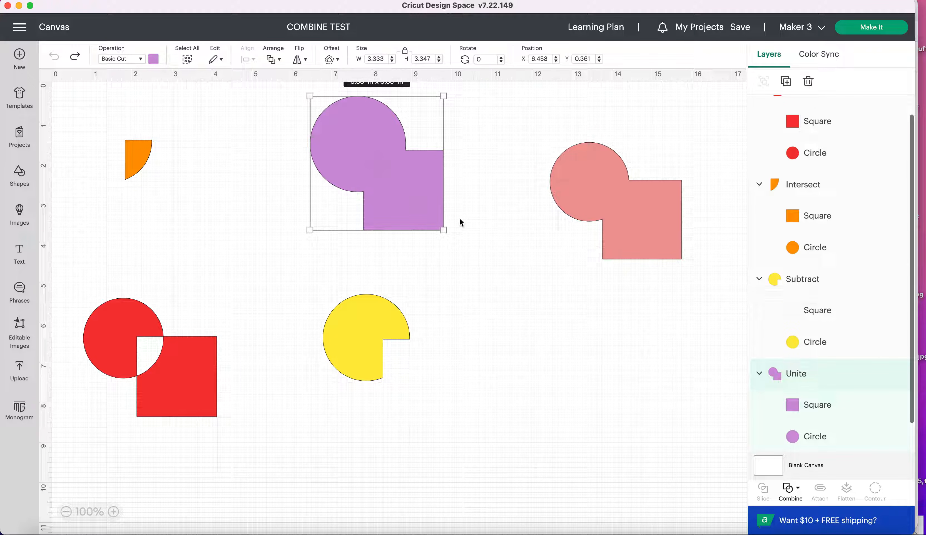
{"action": "left_click", "coordinate": [796, 494]}
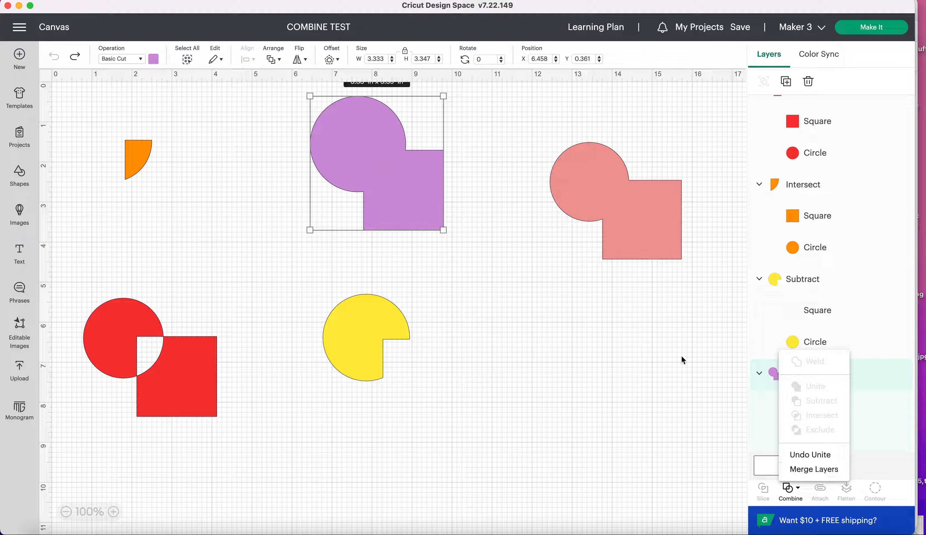
{"action": "left_click", "coordinate": [447, 220]}
{"action": "left_click", "coordinate": [537, 224]}
Move the pink welded shape to about X 12.2, Y 0.5 and the purple united shape to about X 6.5, Y 1.0
{"action": "left_click_drag", "start_coordinate": [618, 207], "coordinate": [608, 171]}
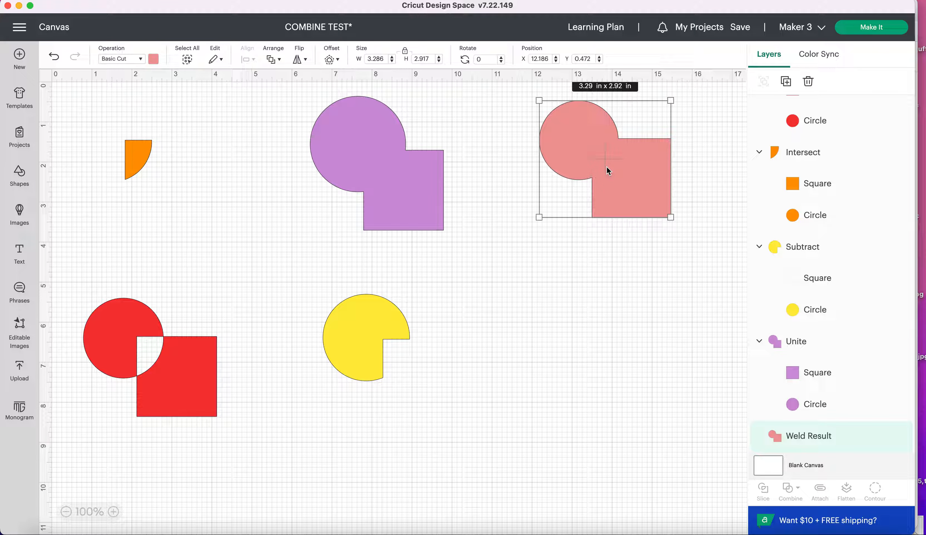
{"action": "left_click", "coordinate": [324, 145]}
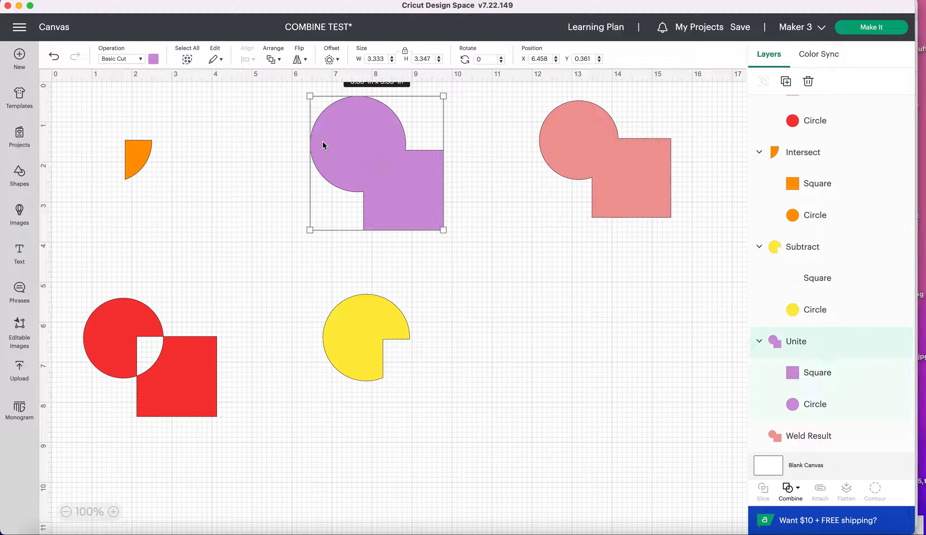
{"action": "left_click_drag", "start_coordinate": [324, 146], "coordinate": [324, 169]}
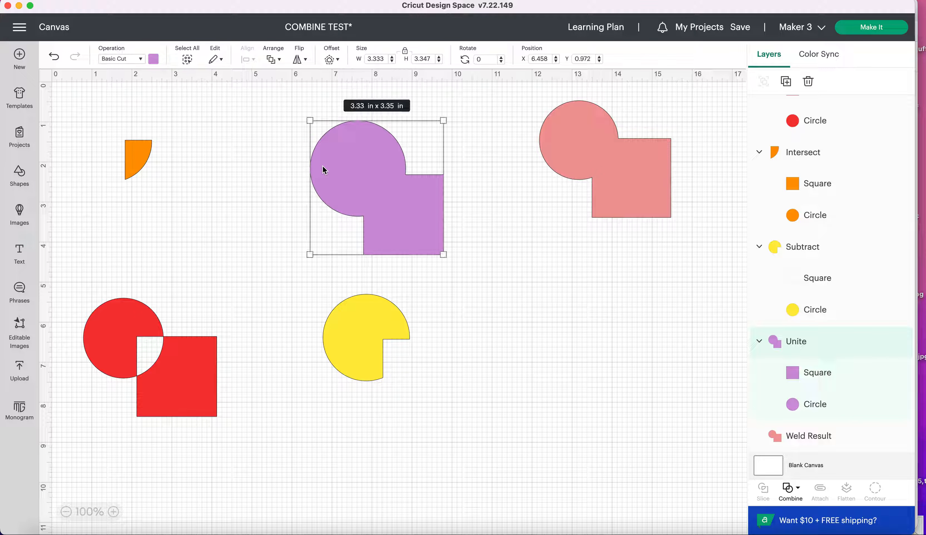